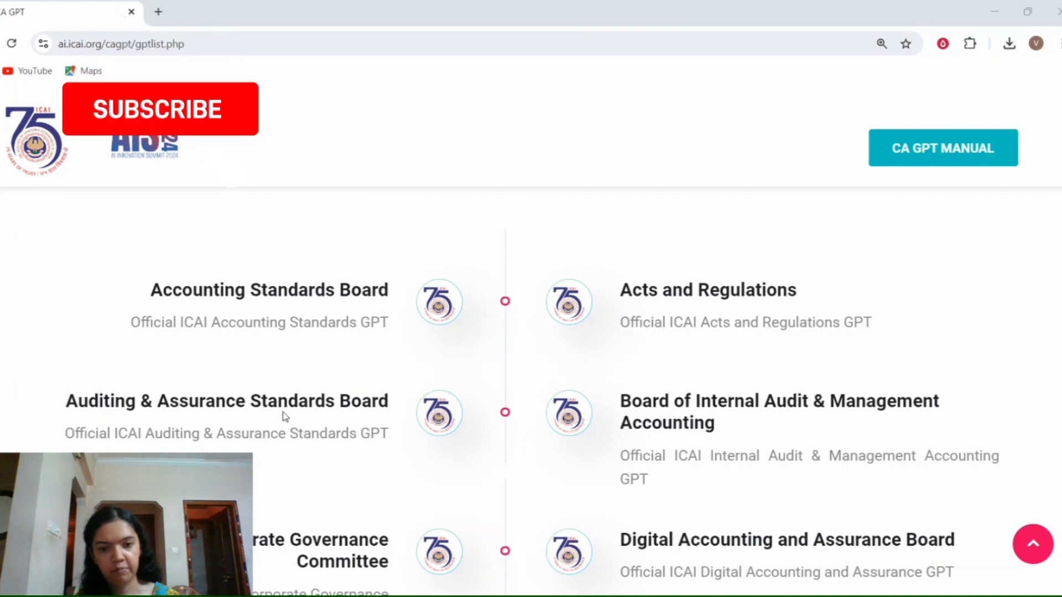
Open the Accounting Standards Board GPT from the CA GPT list and enlarge the page display
{"action": "scroll", "coordinate": [284, 412], "scroll_direction": "down", "scroll_amount": 1}
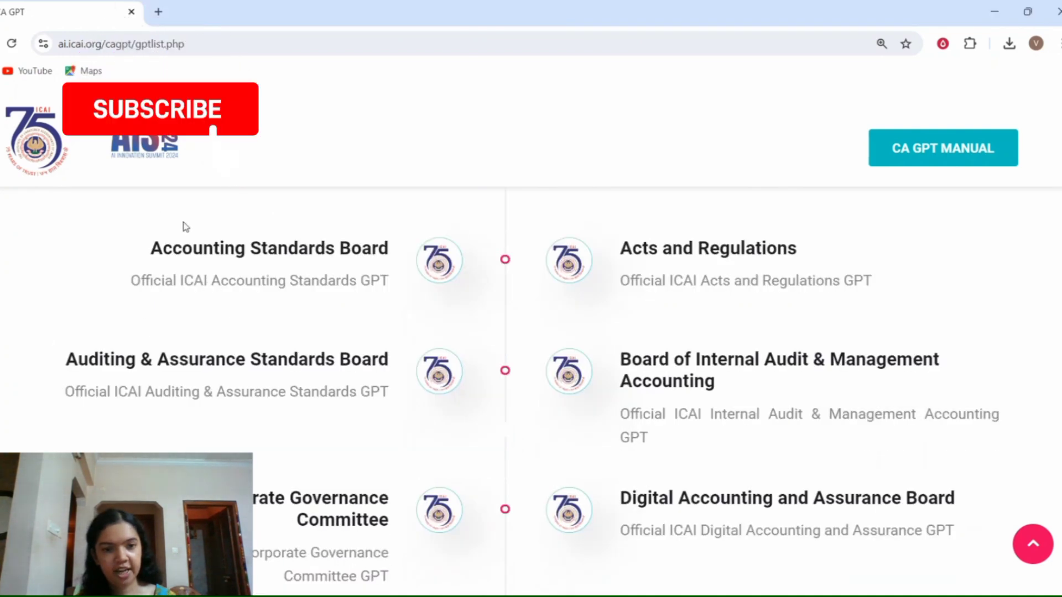
{"action": "left_click", "coordinate": [192, 254]}
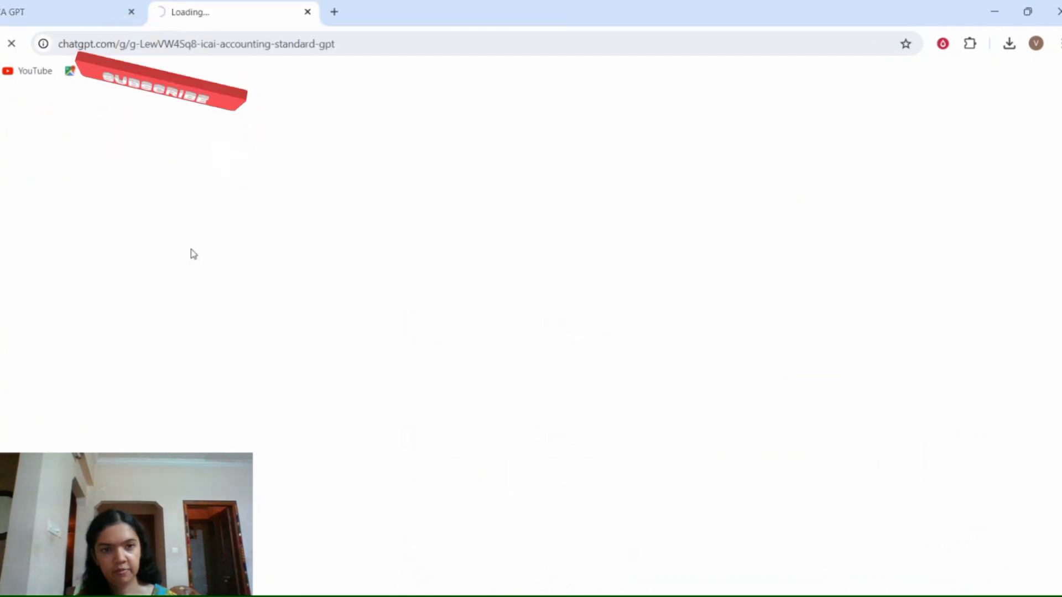
{"action": "key", "text": "ctrl+plus"}
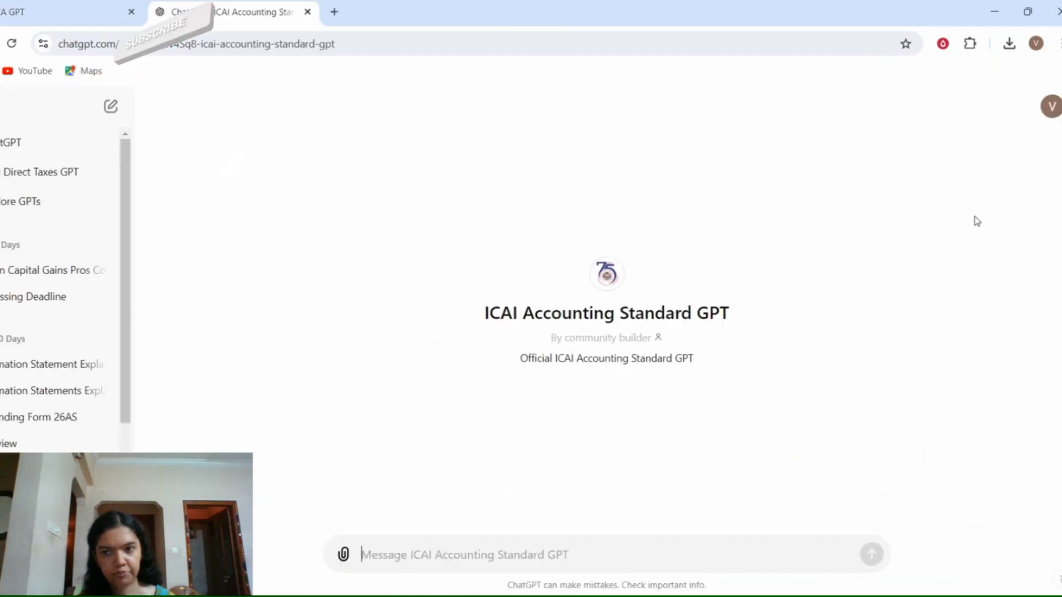
{"action": "key", "text": "ctrl+plus"}
Request ABC Ltd.'s bank reconciliation statement with detailed explanation: cash book 2,40,000, unpresented cheques 1,36,000, uncleared deposits 90,000, charges 300, interest 1,250, pass book 2,86,950
{"action": "key", "text": "ctrl+v"}
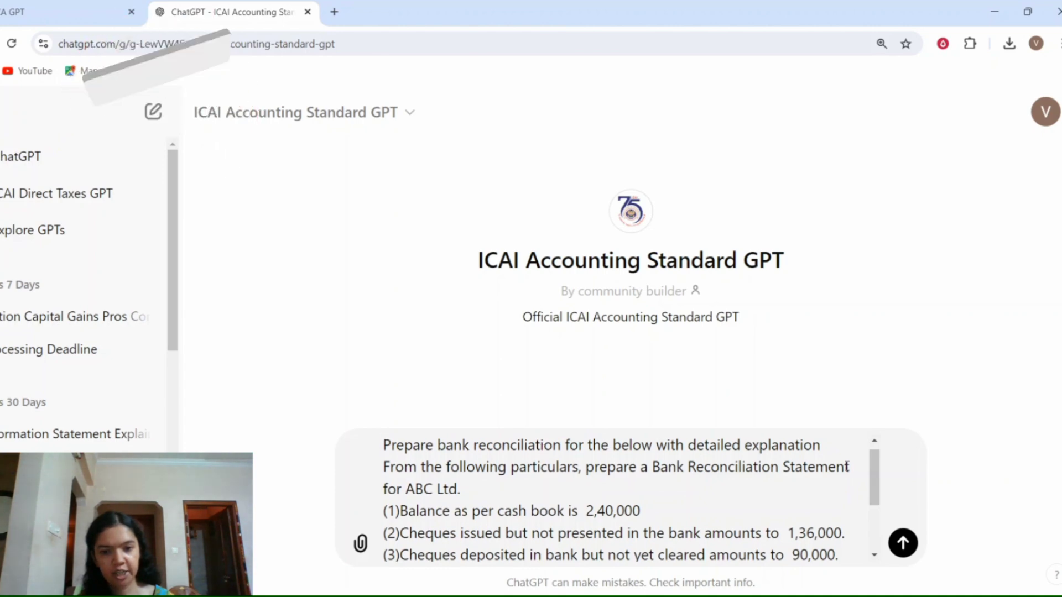
{"action": "key", "text": "Down"}
{"action": "key", "text": "Down"}
{"action": "key", "text": "Down"}
{"action": "key", "text": "Down"}
{"action": "key", "text": "Down"}
{"action": "key", "text": "Down"}
{"action": "key", "text": "Down"}
{"action": "key", "text": "Down"}
{"action": "key", "text": "Down"}
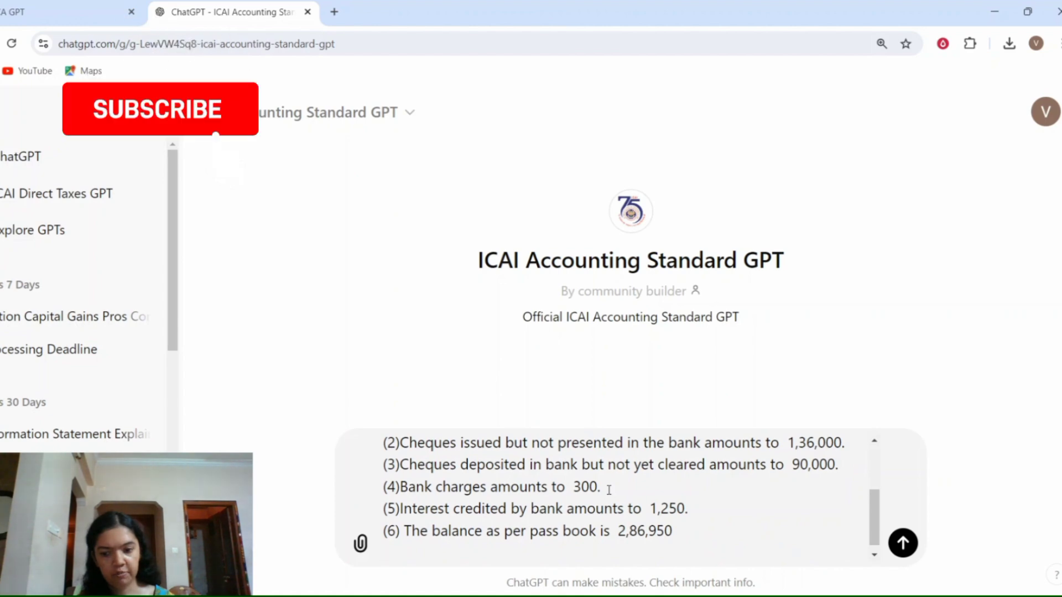
{"action": "key", "text": "Return"}
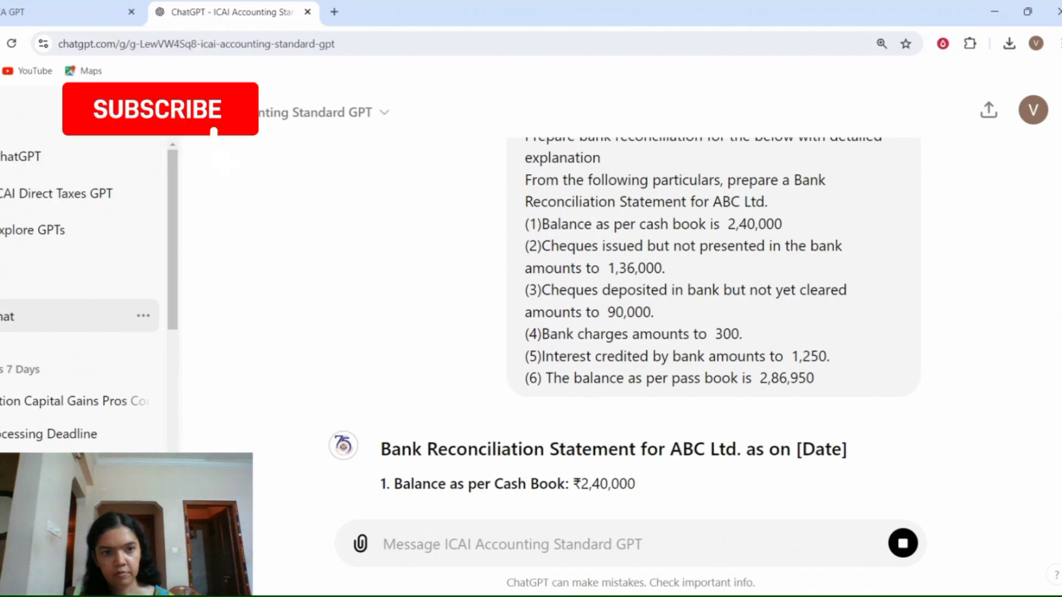
Hide the chat sidebar and review the generated bank reconciliation statement, including its detailed calculation, summary table and explanation
{"action": "key", "text": "ctrl+shift+s"}
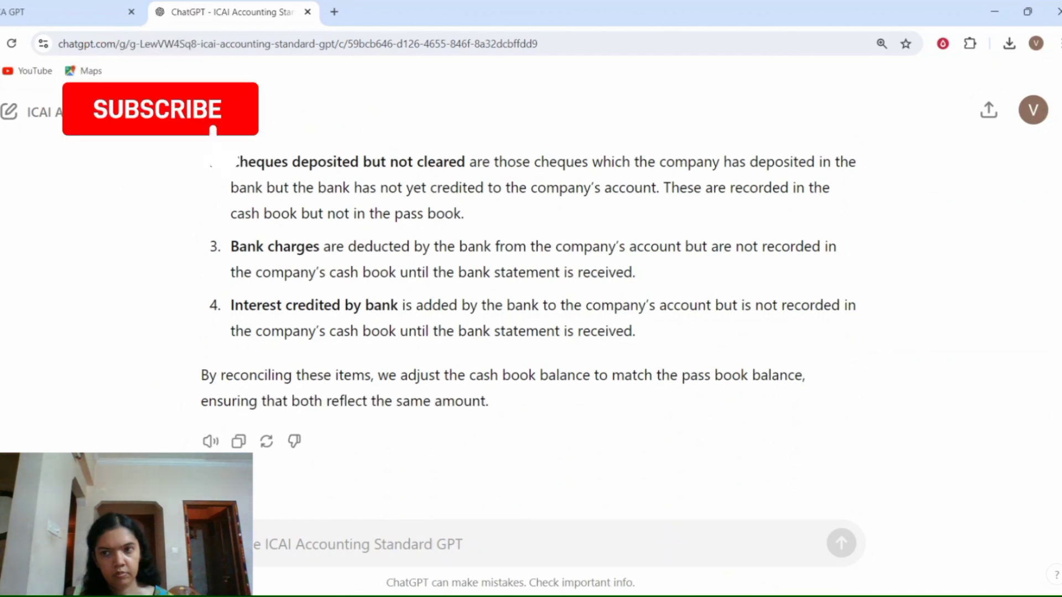
{"action": "scroll", "coordinate": [528, 315], "scroll_direction": "up", "scroll_amount": 2}
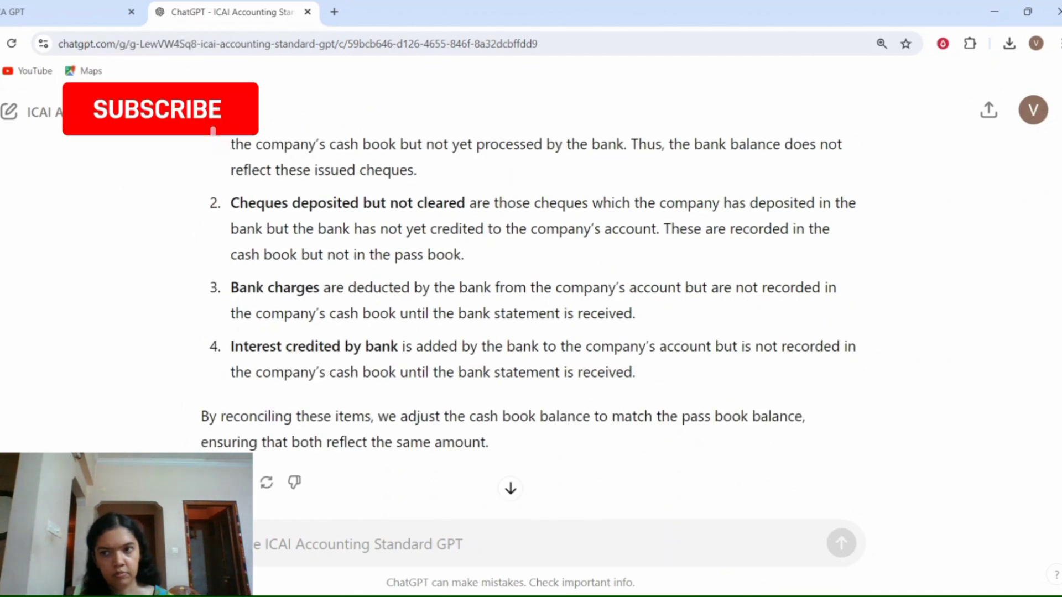
{"action": "scroll", "coordinate": [529, 316], "scroll_direction": "up", "scroll_amount": 8}
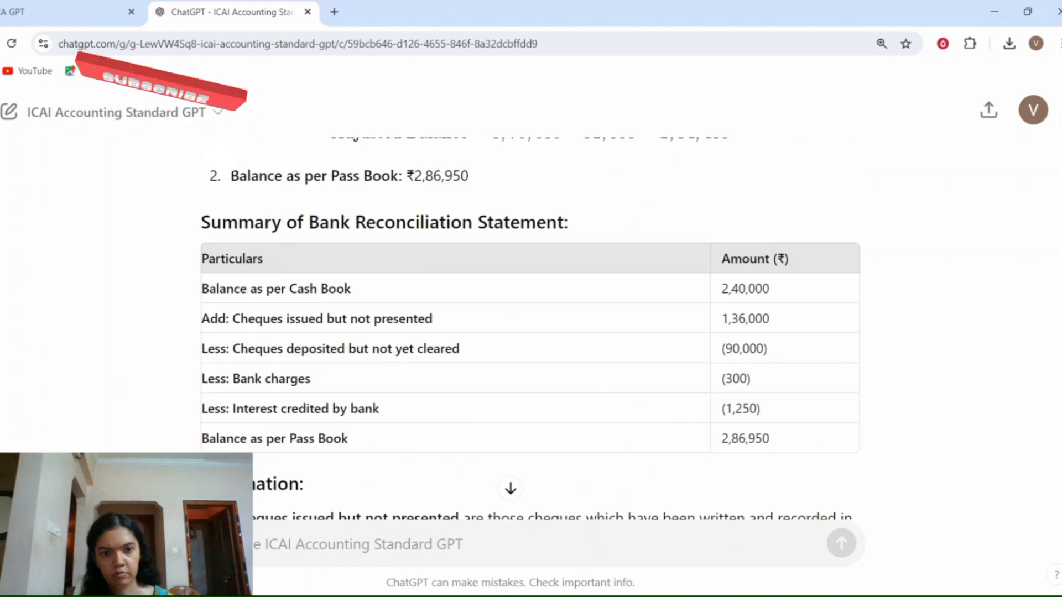
{"action": "scroll", "coordinate": [528, 315], "scroll_direction": "up", "scroll_amount": 7}
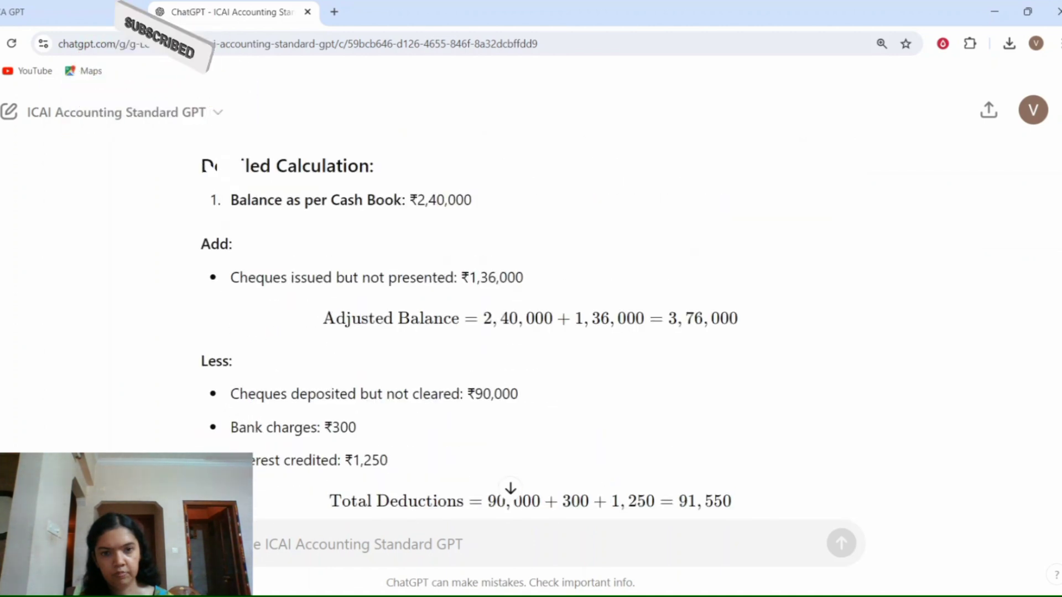
{"action": "scroll", "coordinate": [528, 315], "scroll_direction": "up", "scroll_amount": 6}
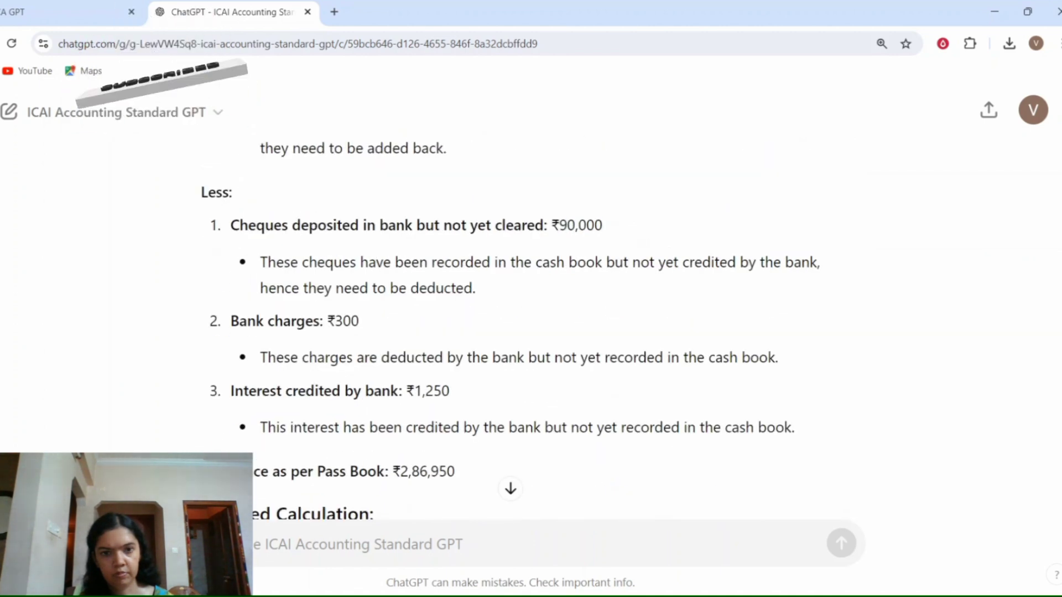
{"action": "scroll", "coordinate": [528, 315], "scroll_direction": "up", "scroll_amount": 4}
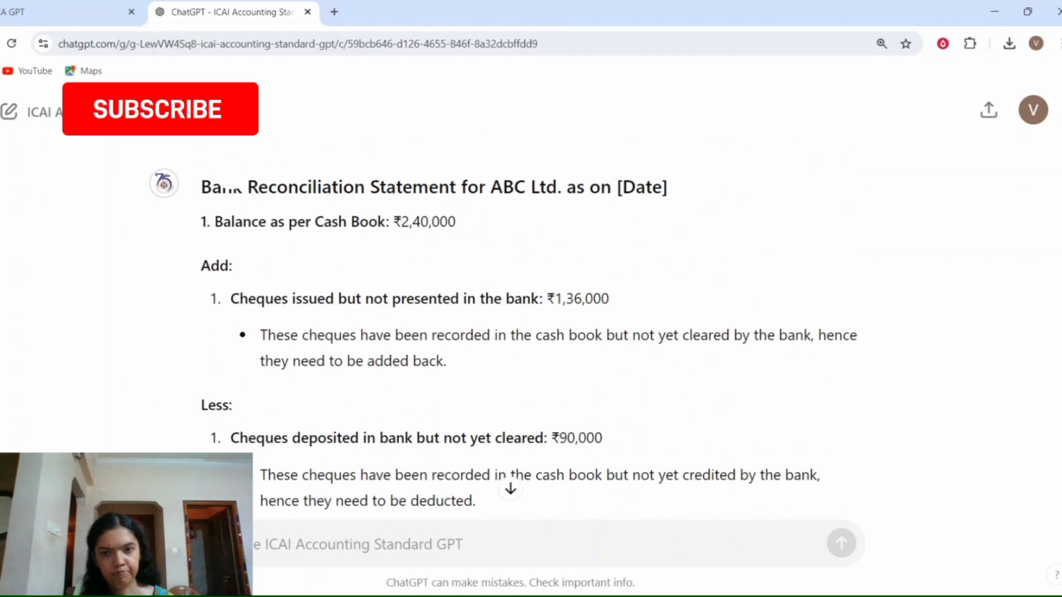
{"action": "scroll", "coordinate": [528, 316], "scroll_direction": "up", "scroll_amount": 1}
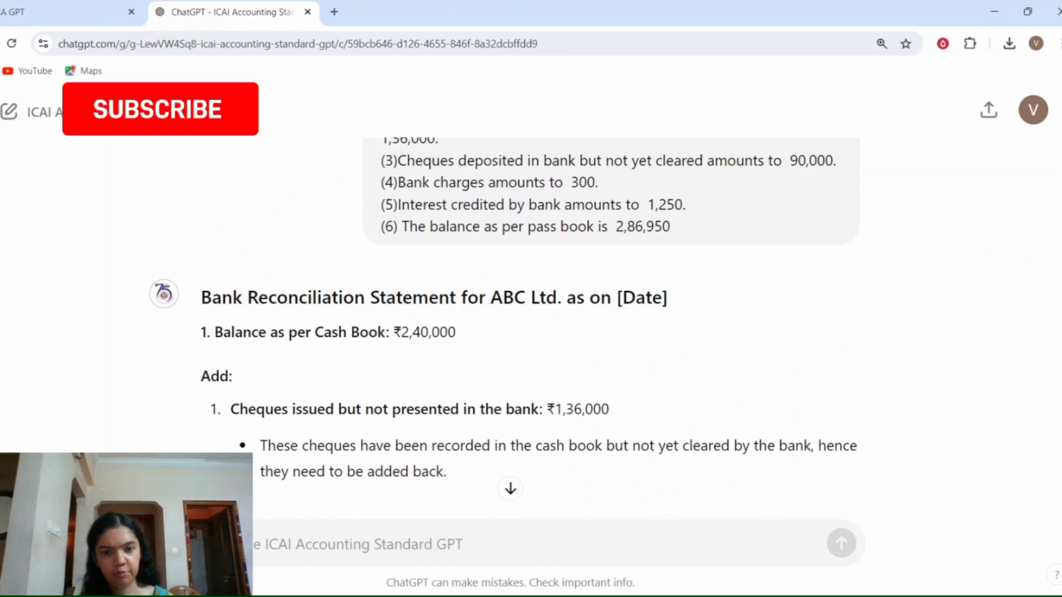
{"action": "scroll", "coordinate": [531, 304], "scroll_direction": "down", "scroll_amount": 4}
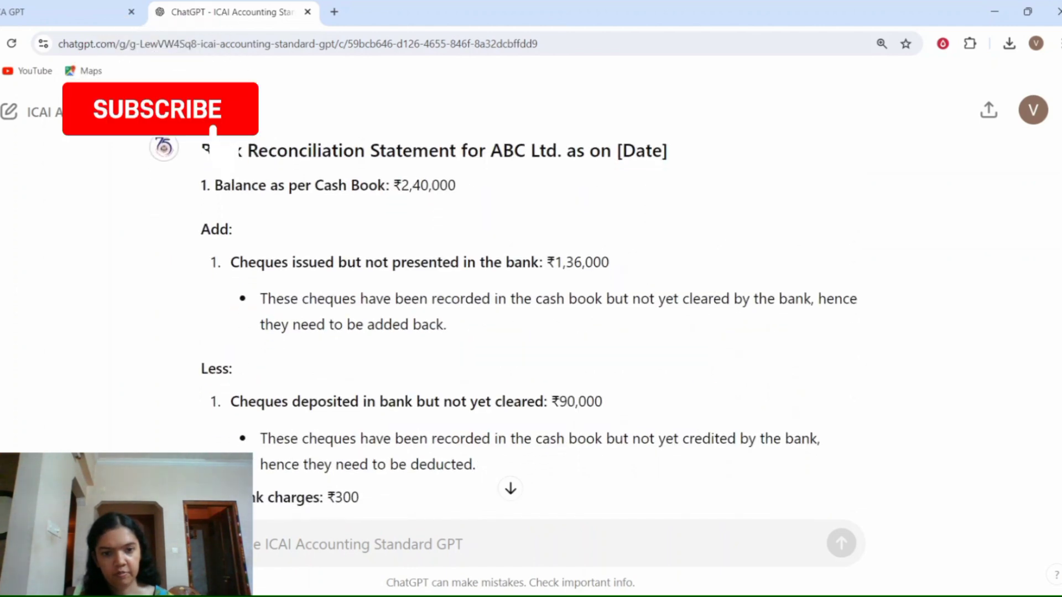
{"action": "scroll", "coordinate": [531, 304], "scroll_direction": "down", "scroll_amount": 4}
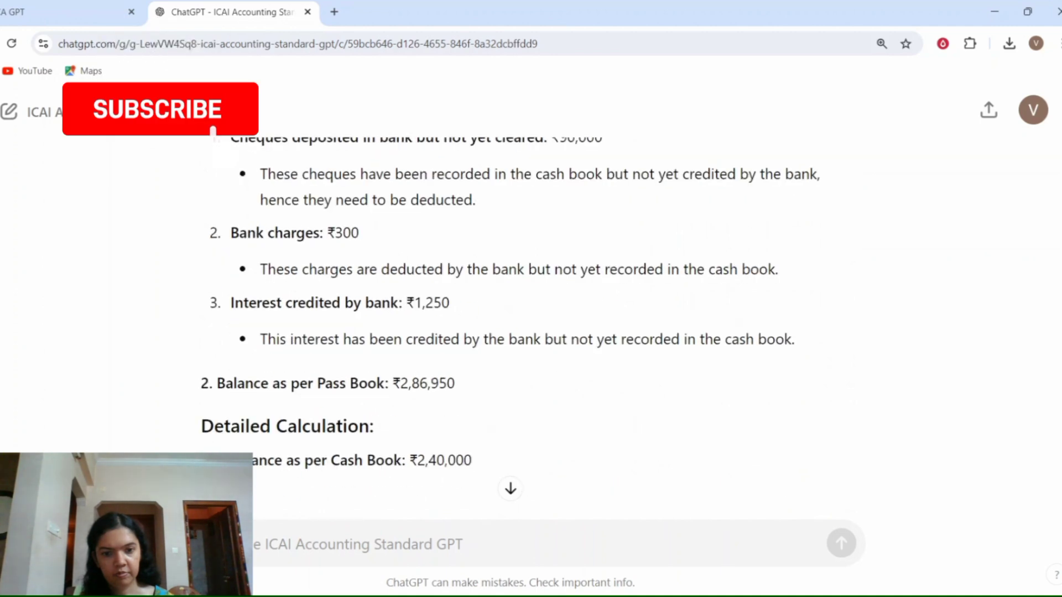
{"action": "scroll", "coordinate": [531, 304], "scroll_direction": "down", "scroll_amount": 8}
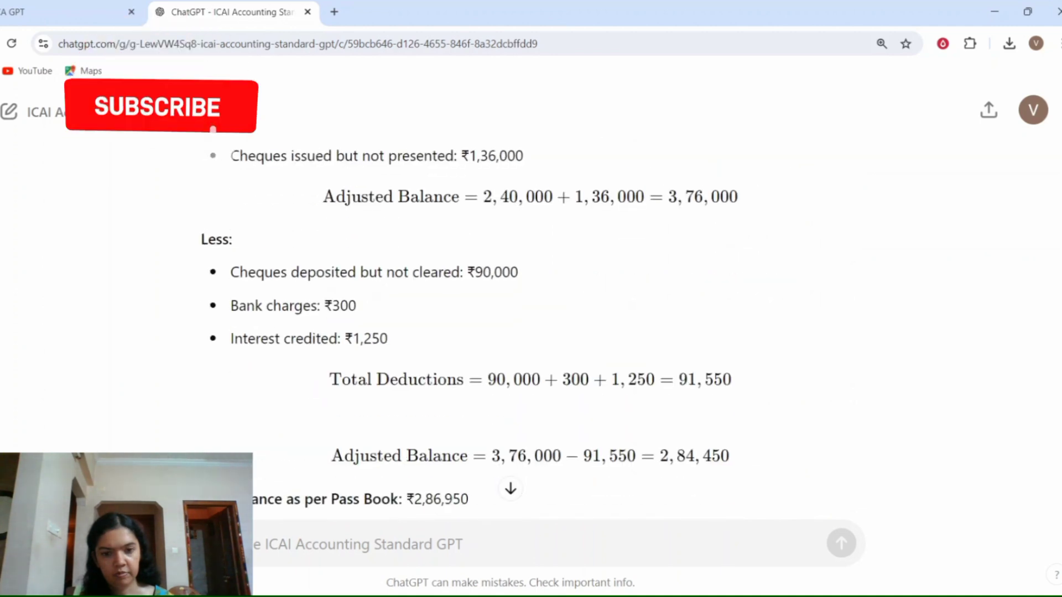
{"action": "scroll", "coordinate": [531, 304], "scroll_direction": "down", "scroll_amount": 3}
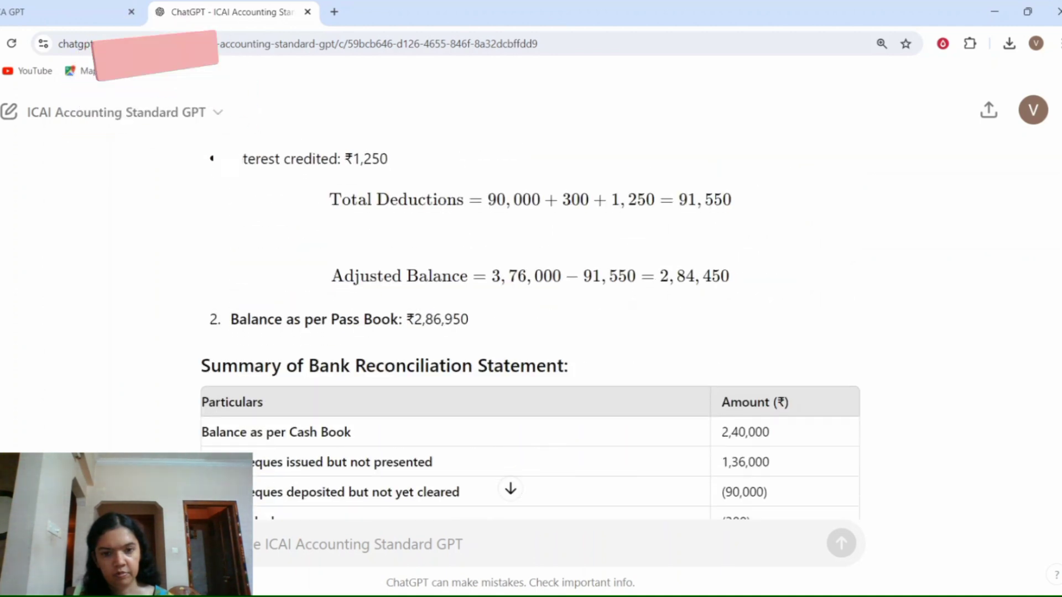
{"action": "scroll", "coordinate": [707, 334], "scroll_direction": "down", "scroll_amount": 3}
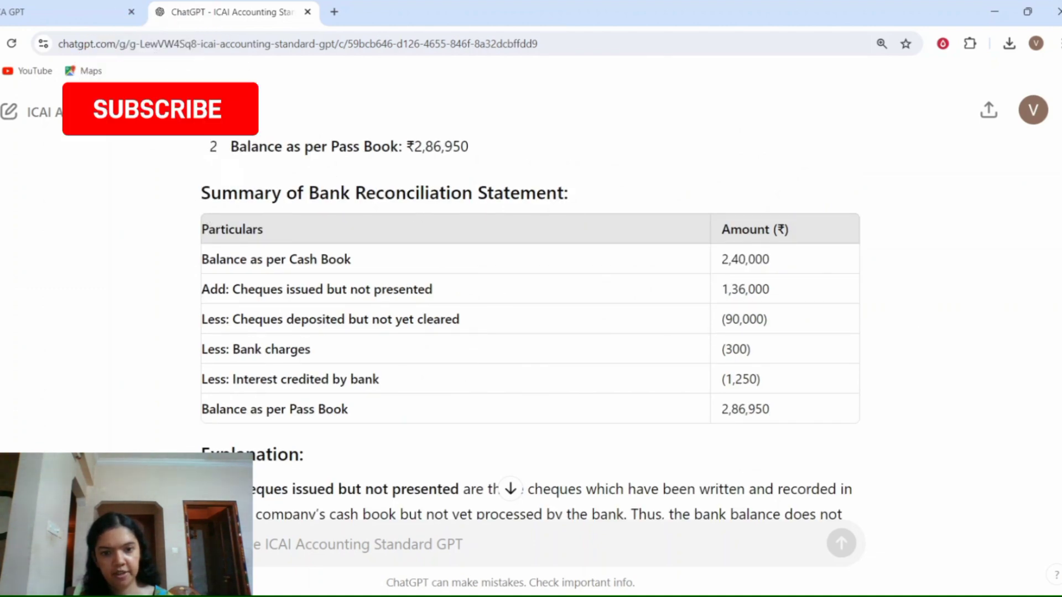
{"action": "scroll", "coordinate": [1039, 471], "scroll_direction": "down", "scroll_amount": 5}
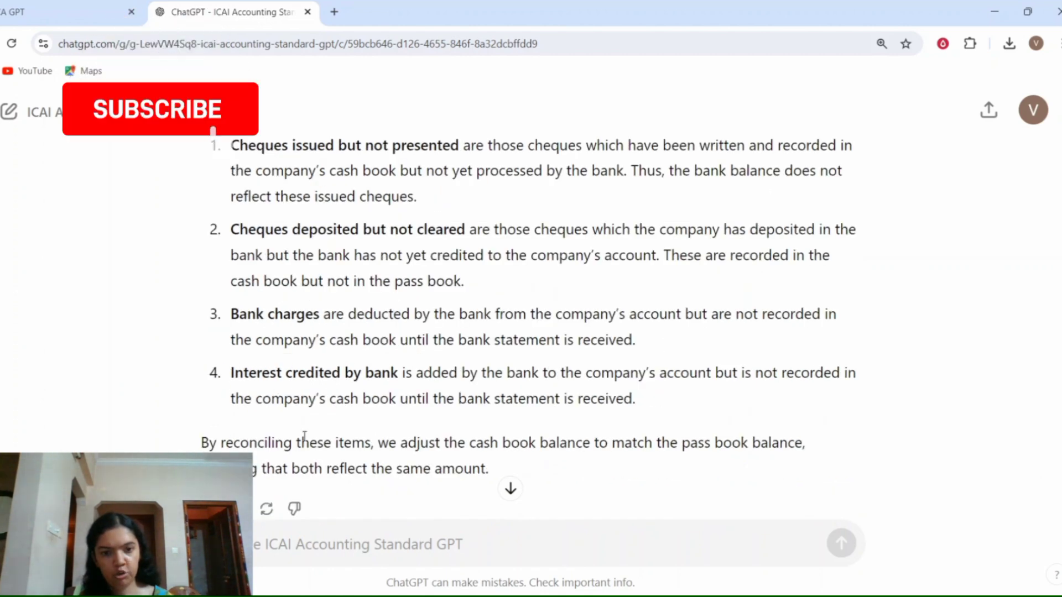
{"action": "scroll", "coordinate": [782, 312], "scroll_direction": "up", "scroll_amount": 15}
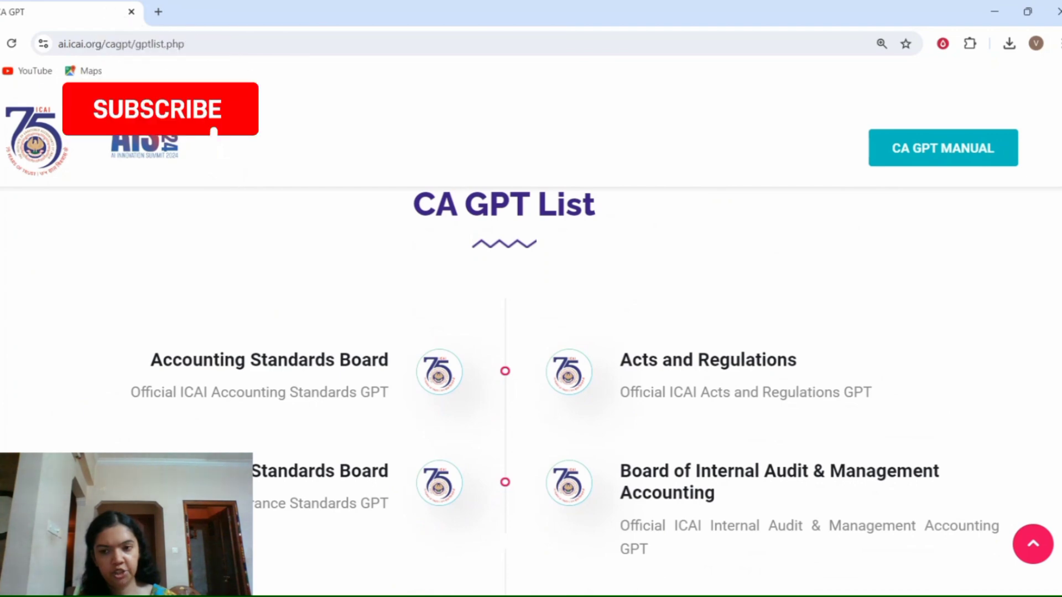
Open the Members and Students Services Directorate GPT and request a six month study timetable for CA exams including revision, mock practice and revision papers
{"action": "scroll", "coordinate": [531, 387], "scroll_direction": "down", "scroll_amount": 10}
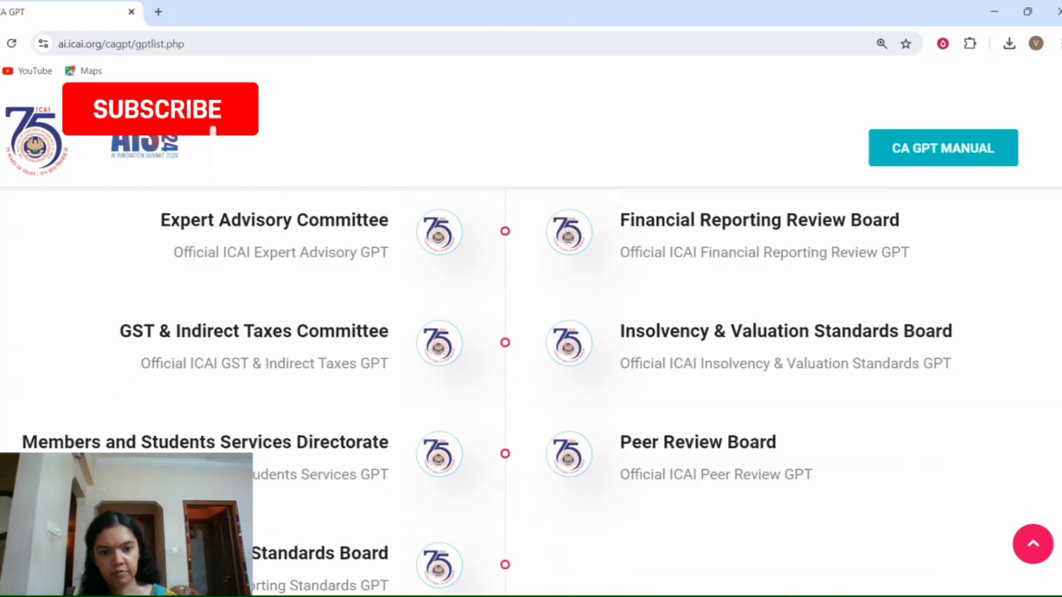
{"action": "scroll", "coordinate": [592, 375], "scroll_direction": "down", "scroll_amount": 2}
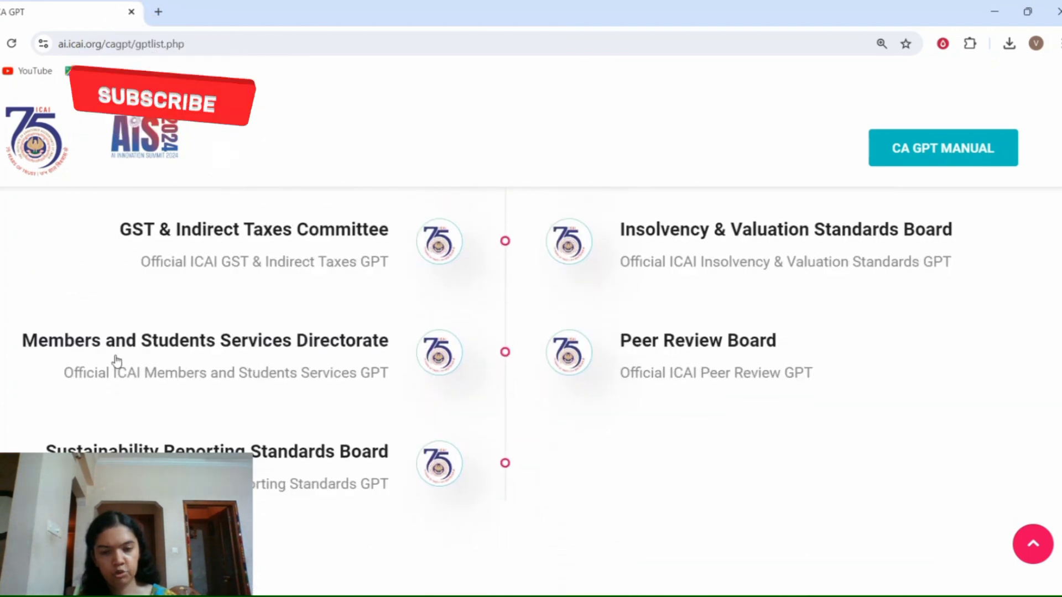
{"action": "left_click", "coordinate": [190, 346]}
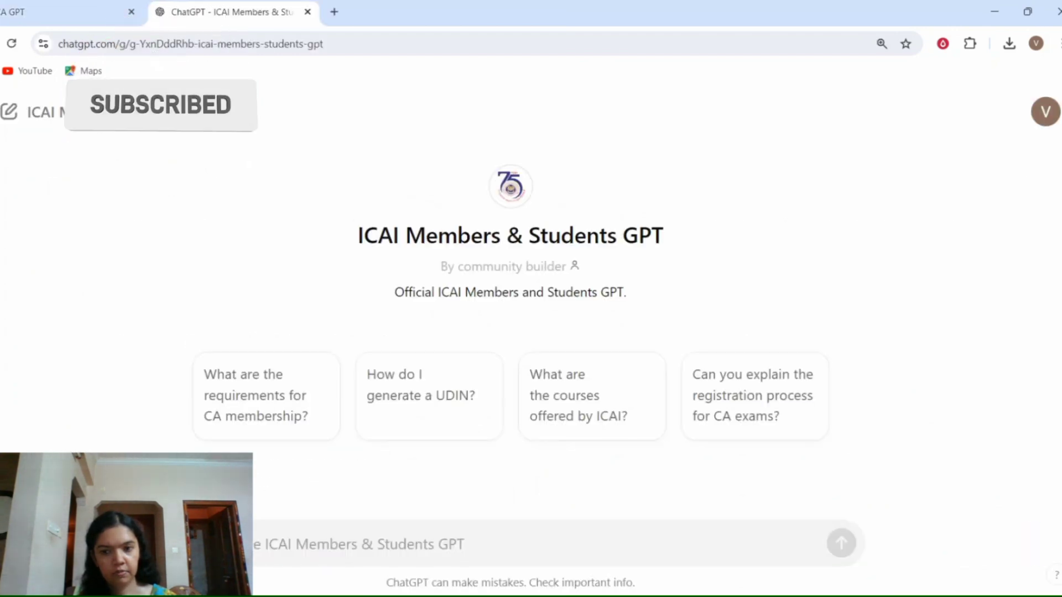
{"action": "type", "text": "six month study timetable for ca exams. Including revision, practice of mock, revision paper etc"}
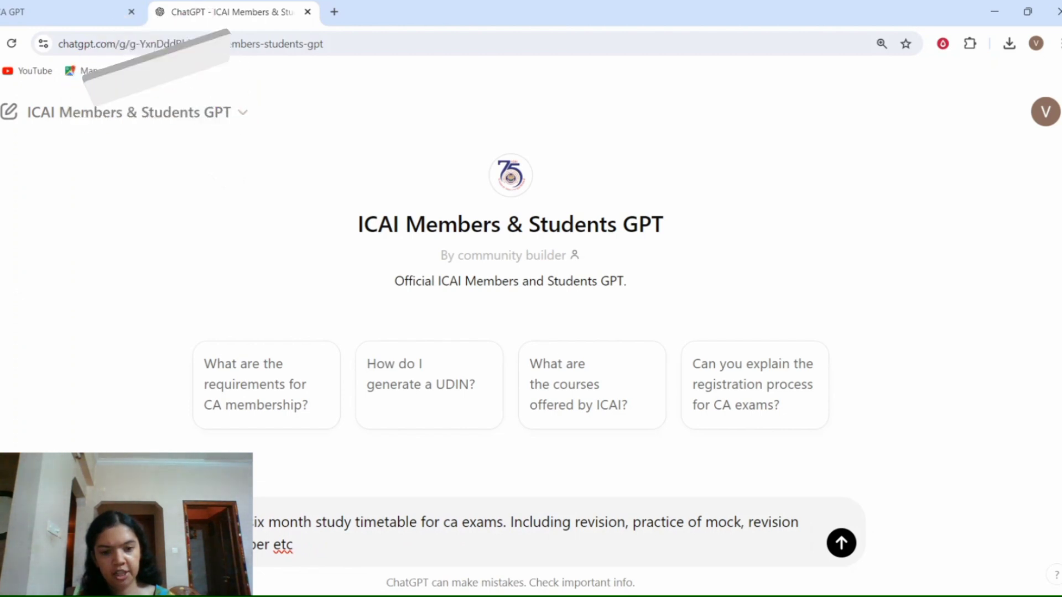
{"action": "key", "text": "Return"}
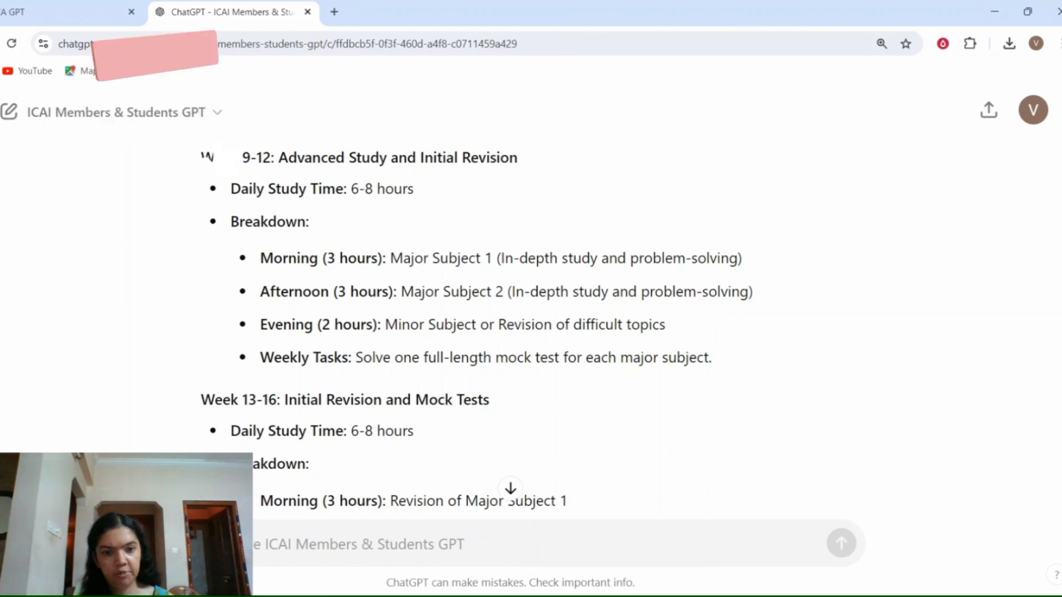
Read through the generated six month study timetable, from the mid-plan weeks to the last week and the study tips
{"action": "scroll", "coordinate": [475, 332], "scroll_direction": "down", "scroll_amount": 4}
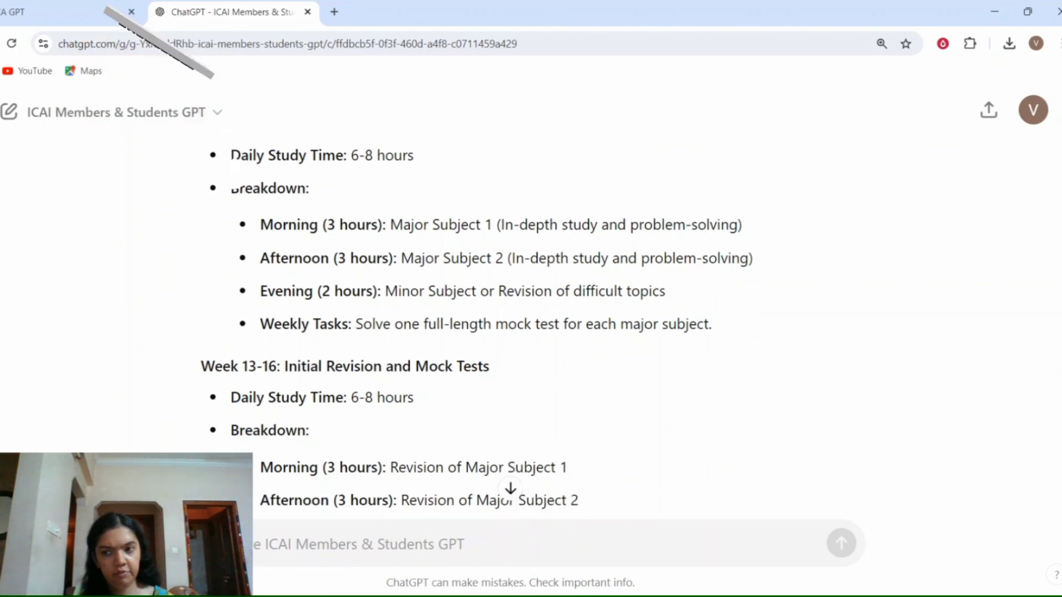
{"action": "scroll", "coordinate": [476, 332], "scroll_direction": "down", "scroll_amount": 1}
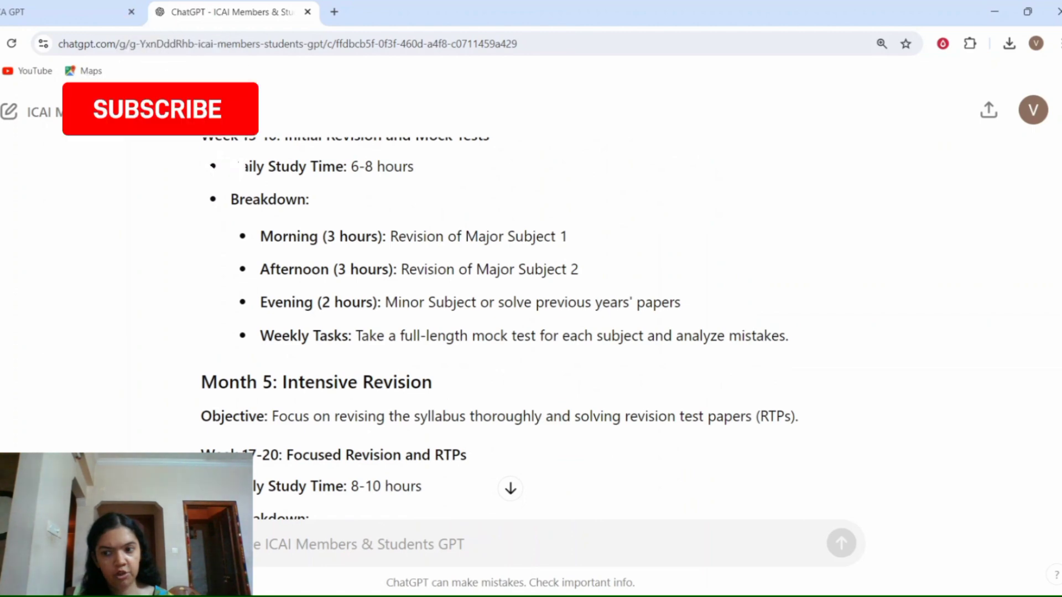
{"action": "scroll", "coordinate": [476, 332], "scroll_direction": "down", "scroll_amount": 1}
{"action": "scroll", "coordinate": [475, 332], "scroll_direction": "down", "scroll_amount": 5}
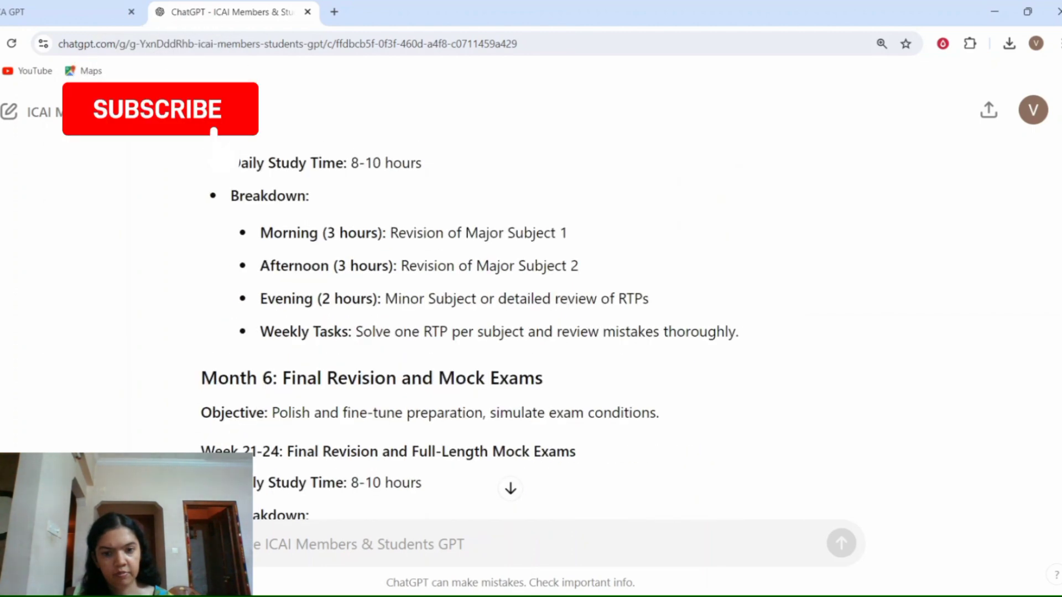
{"action": "scroll", "coordinate": [475, 332], "scroll_direction": "down", "scroll_amount": 2}
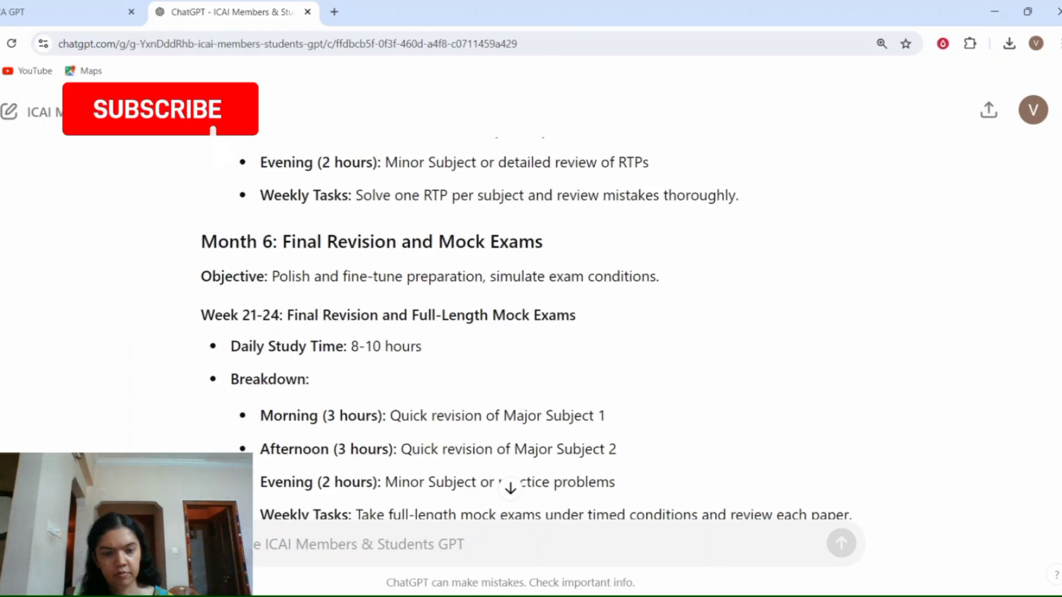
{"action": "scroll", "coordinate": [730, 351], "scroll_direction": "down", "scroll_amount": 1}
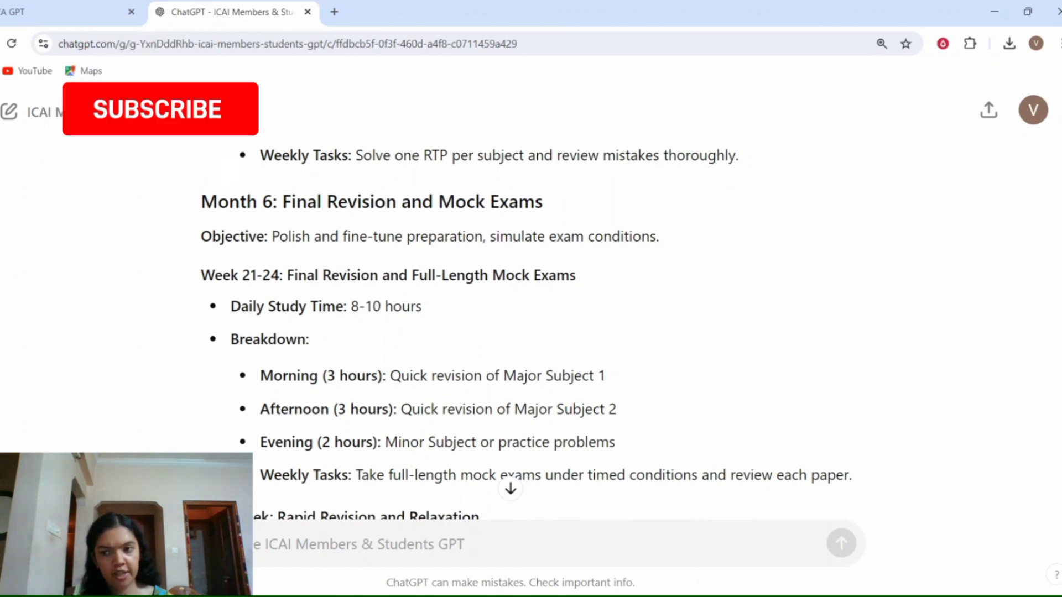
{"action": "scroll", "coordinate": [491, 327], "scroll_direction": "down", "scroll_amount": 4}
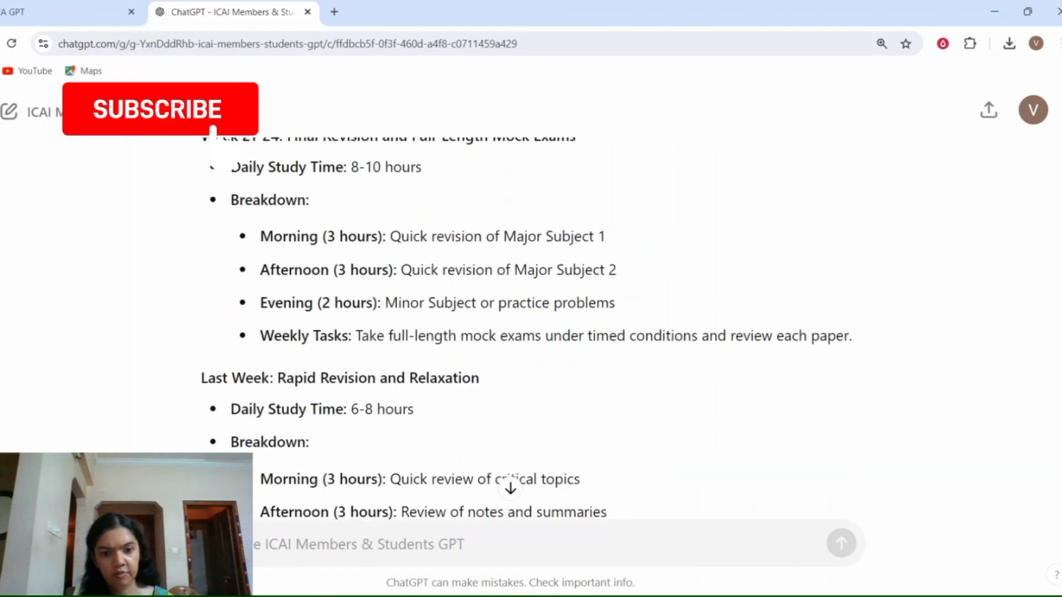
{"action": "scroll", "coordinate": [491, 326], "scroll_direction": "down", "scroll_amount": 3}
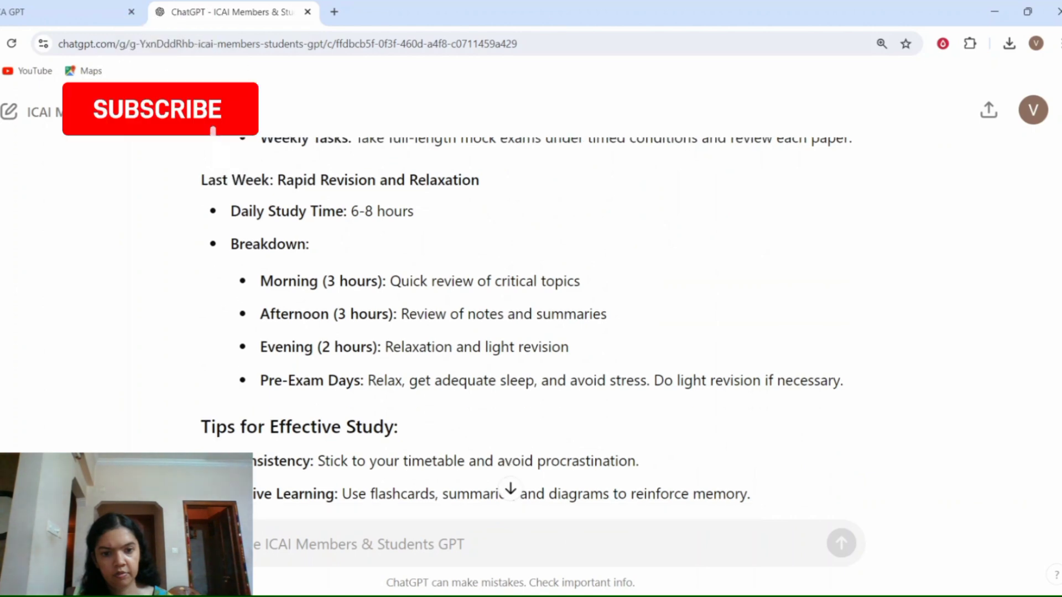
{"action": "scroll", "coordinate": [491, 327], "scroll_direction": "down", "scroll_amount": 4}
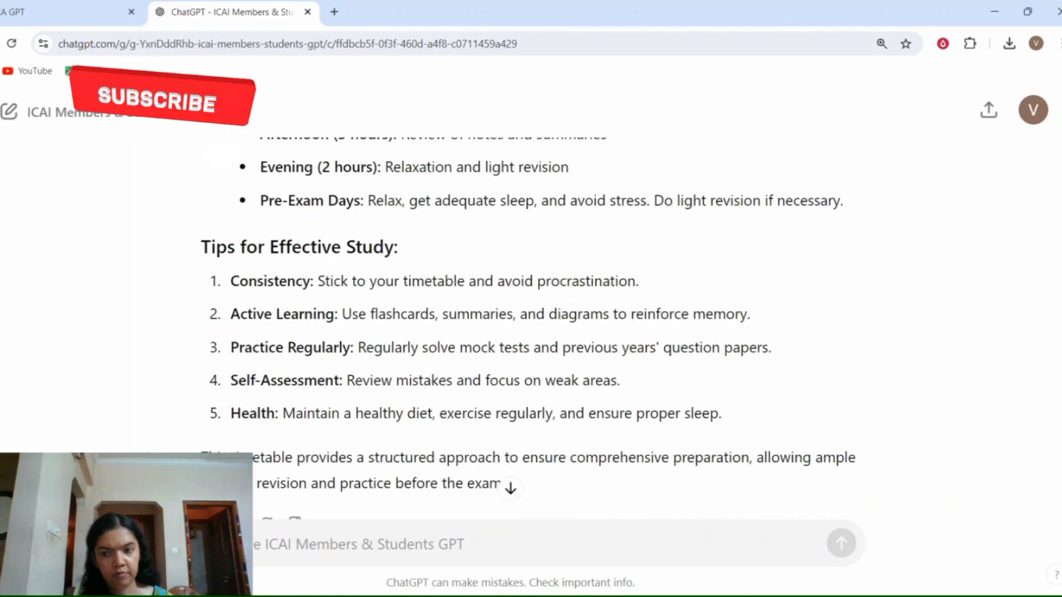
{"action": "scroll", "coordinate": [229, 160], "scroll_direction": "down", "scroll_amount": 1}
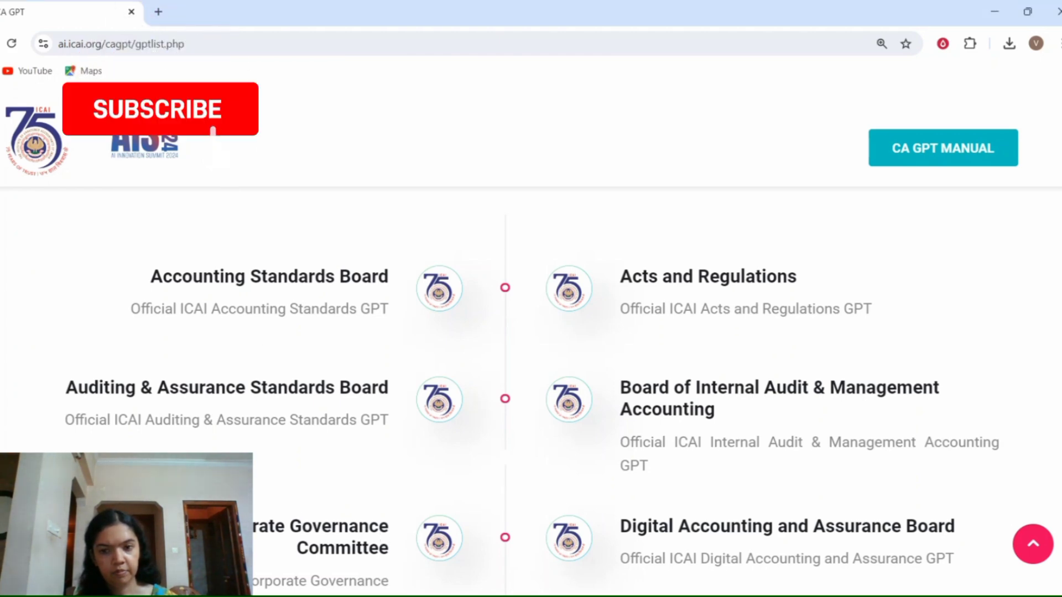
Open the Direct Taxes Committee GPT and request practice questions on the topic residential status as per Income Tax Act 1961
{"action": "scroll", "coordinate": [531, 387], "scroll_direction": "down", "scroll_amount": 2}
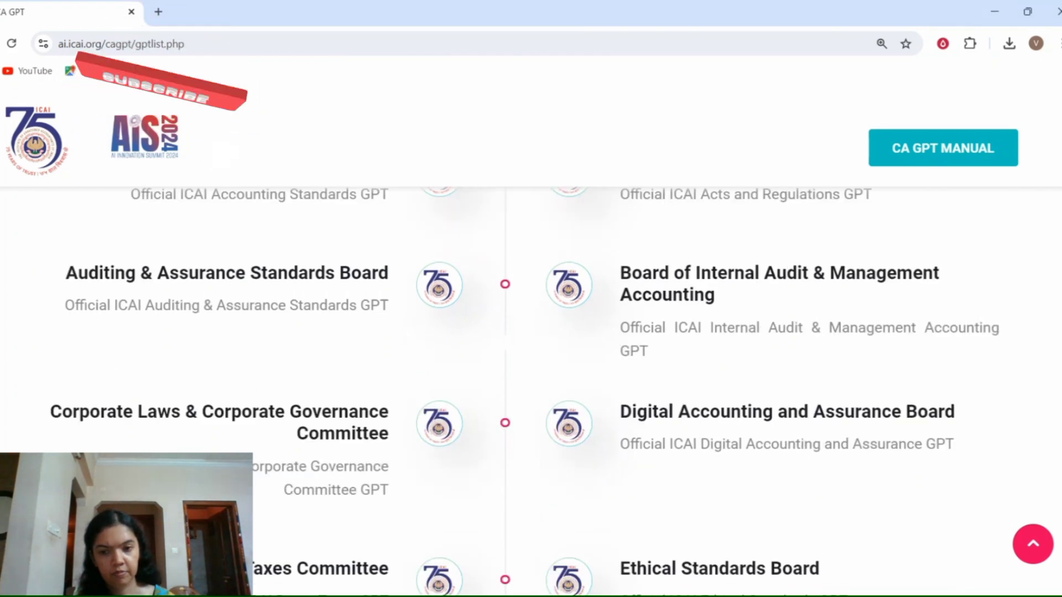
{"action": "scroll", "coordinate": [531, 387], "scroll_direction": "down", "scroll_amount": 4}
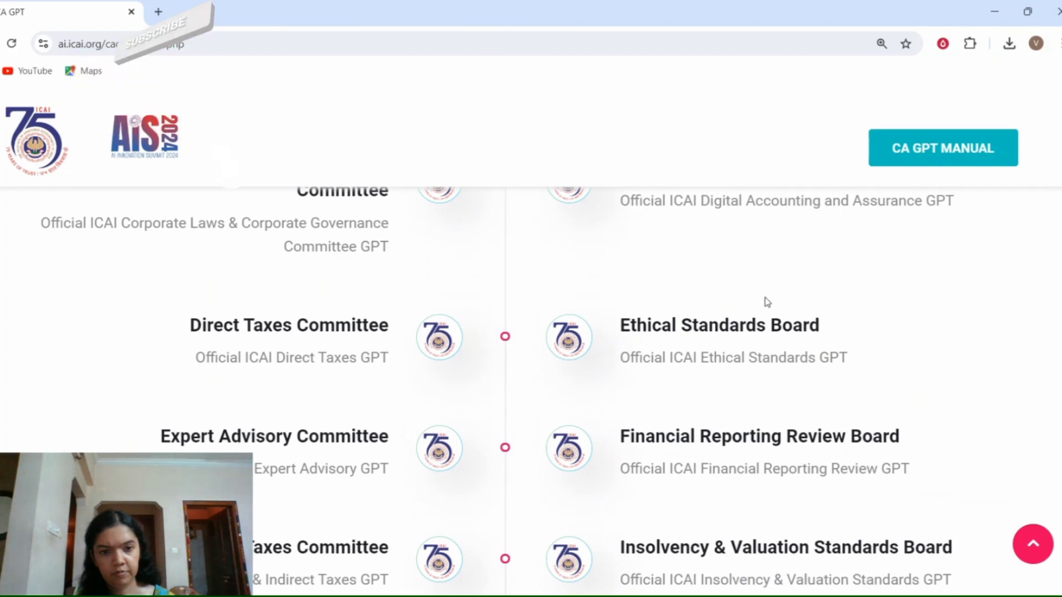
{"action": "left_click", "coordinate": [236, 328]}
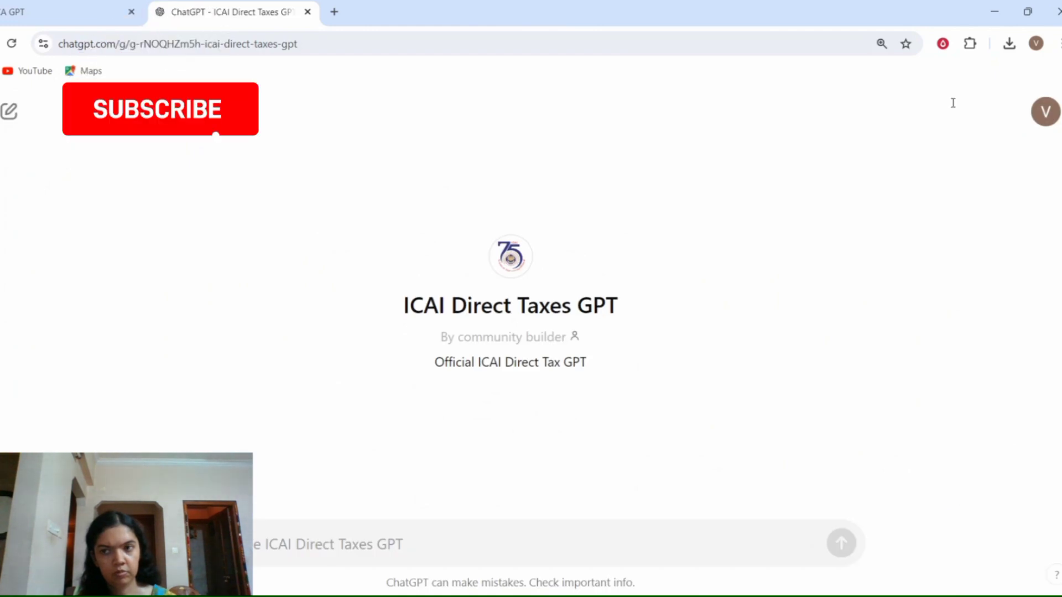
{"action": "type", "text": "give some practice questions in the topic residential status as per Income Tax Act 1961"}
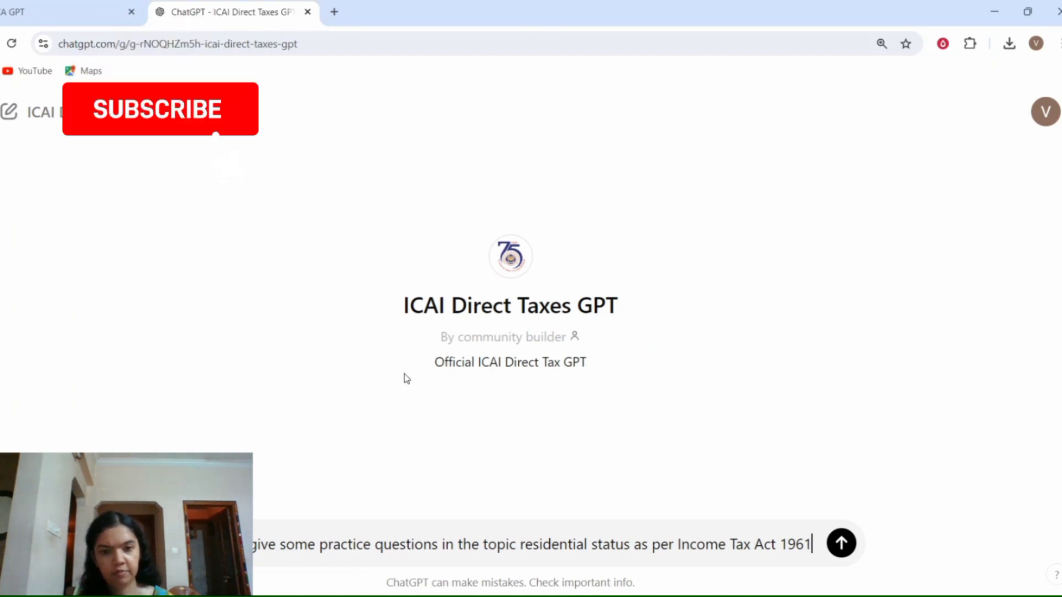
{"action": "key", "text": "Return"}
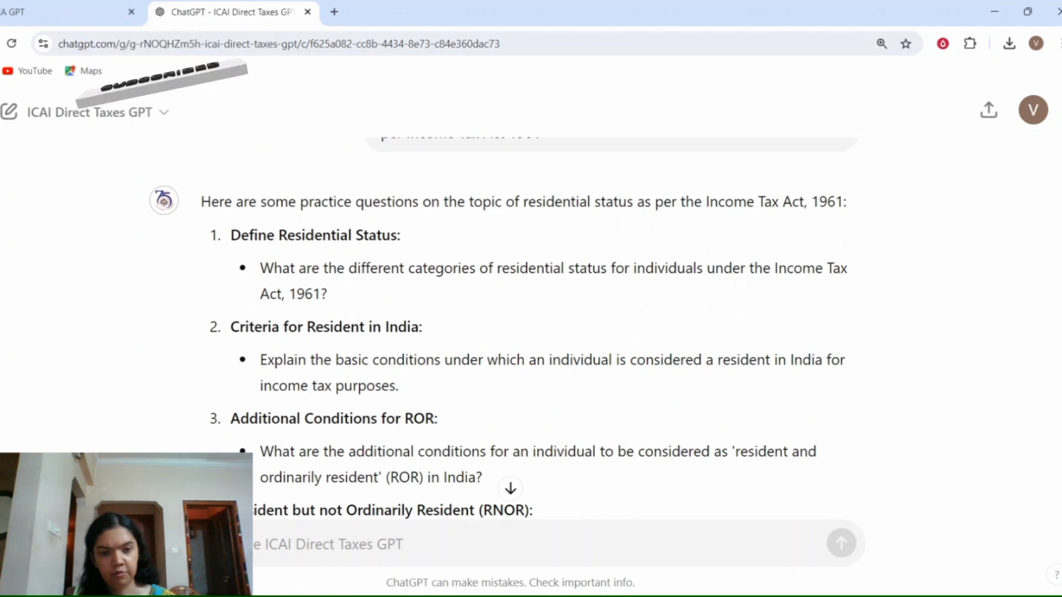
Read through the residential status practice questions and request answers to them with detailed explanation
{"action": "scroll", "coordinate": [531, 332], "scroll_direction": "down", "scroll_amount": 7}
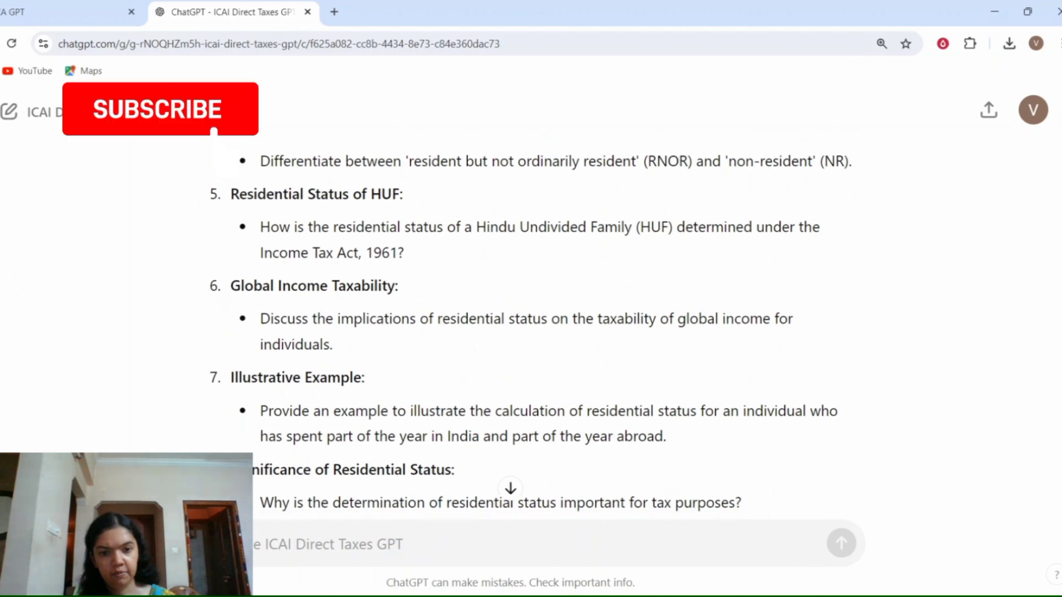
{"action": "scroll", "coordinate": [492, 326], "scroll_direction": "down", "scroll_amount": 1}
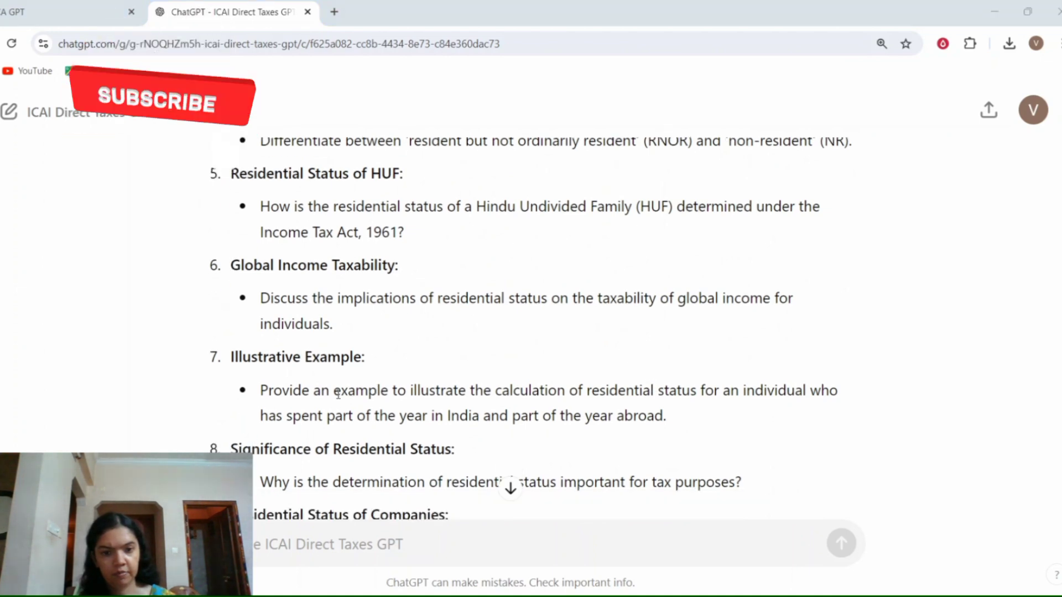
{"action": "scroll", "coordinate": [293, 392], "scroll_direction": "down", "scroll_amount": 10}
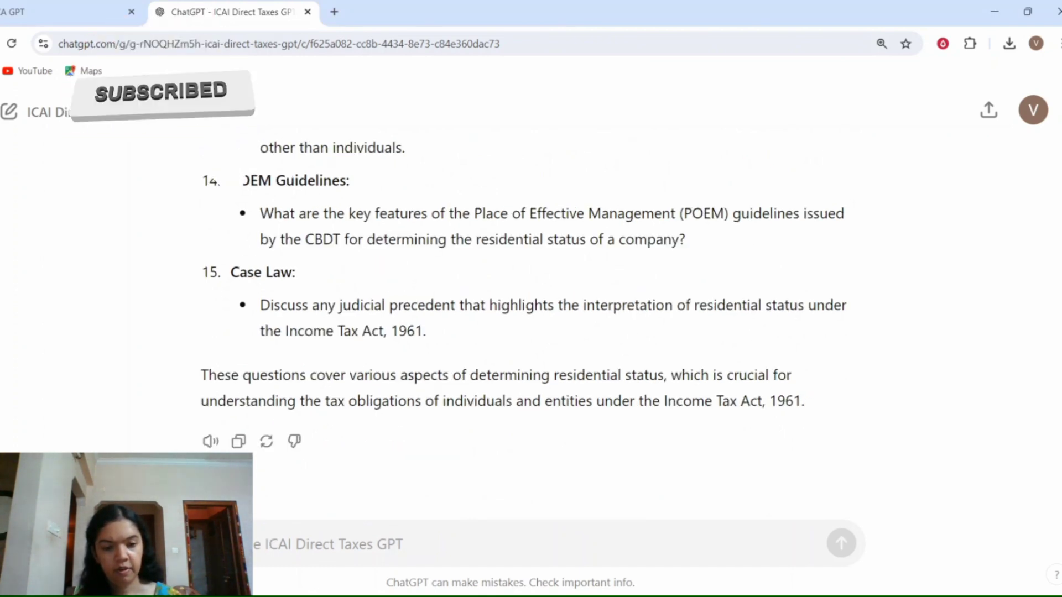
{"action": "key", "text": "ctrl+v"}
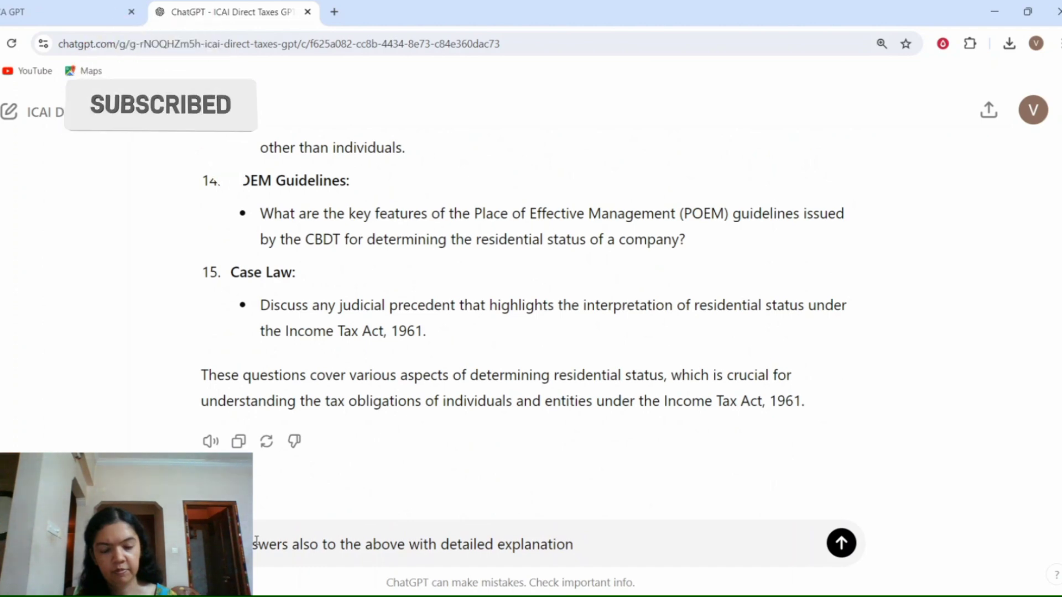
{"action": "key", "text": "Return"}
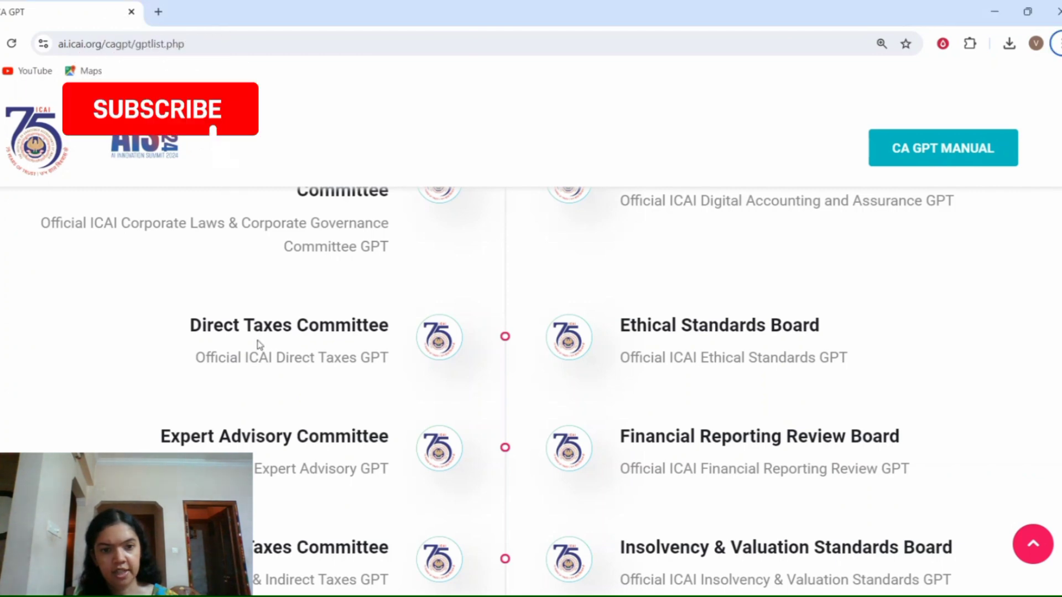
Start a new Direct Taxes GPT chat asking to clarify resident and ordinary resident, resident and not ordinarily resident, and non resident as per Income Tax Act 1961
{"action": "left_click", "coordinate": [217, 330]}
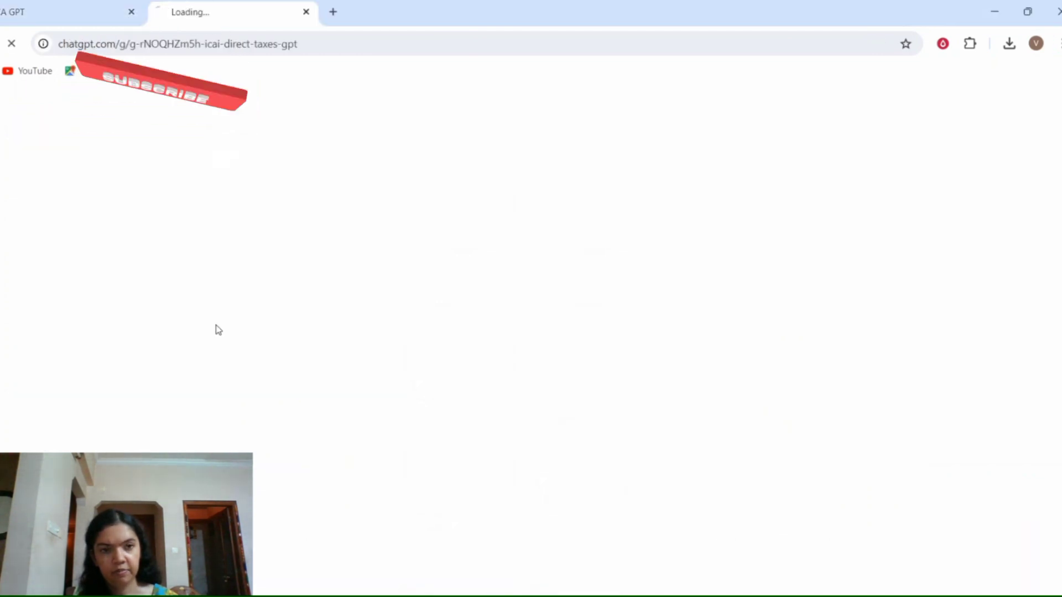
{"action": "key", "text": "ctrl+v"}
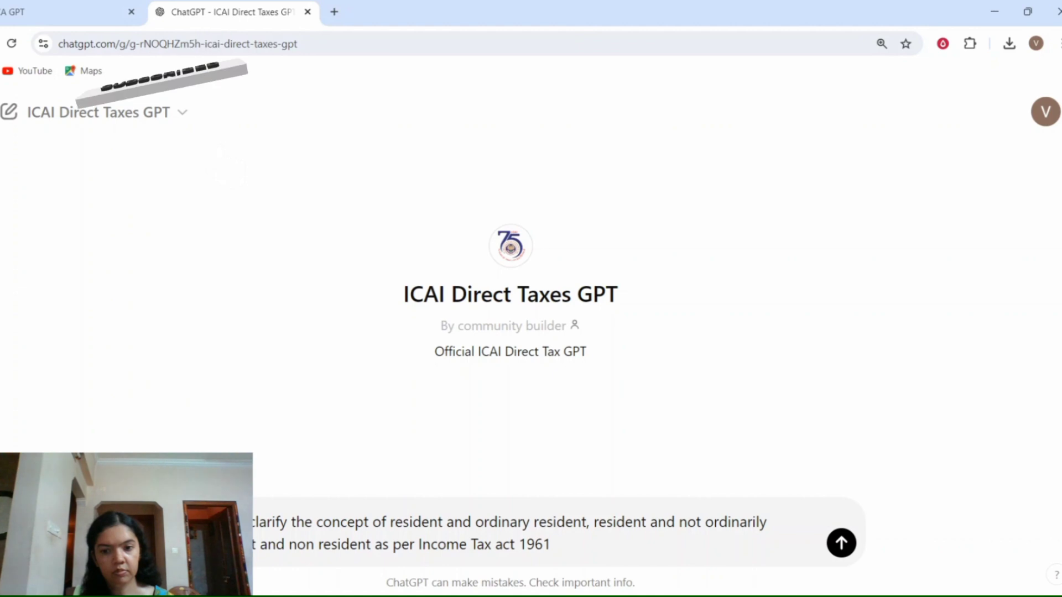
{"action": "key", "text": "Return"}
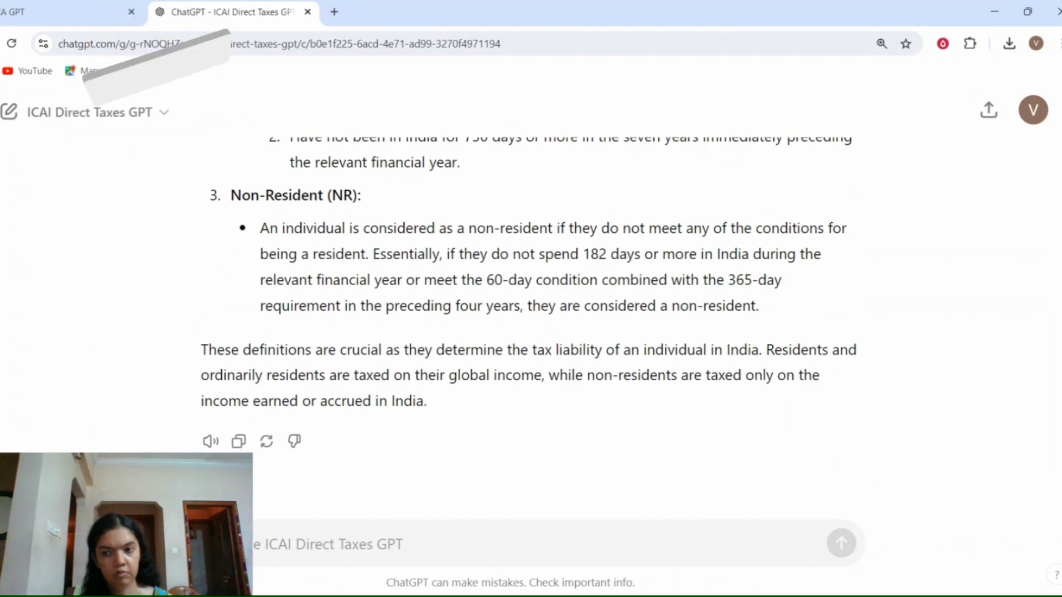
Review the explanation of the three residential status categories from its beginning to the closing note on tax liability
{"action": "scroll", "coordinate": [531, 331], "scroll_direction": "up", "scroll_amount": 12}
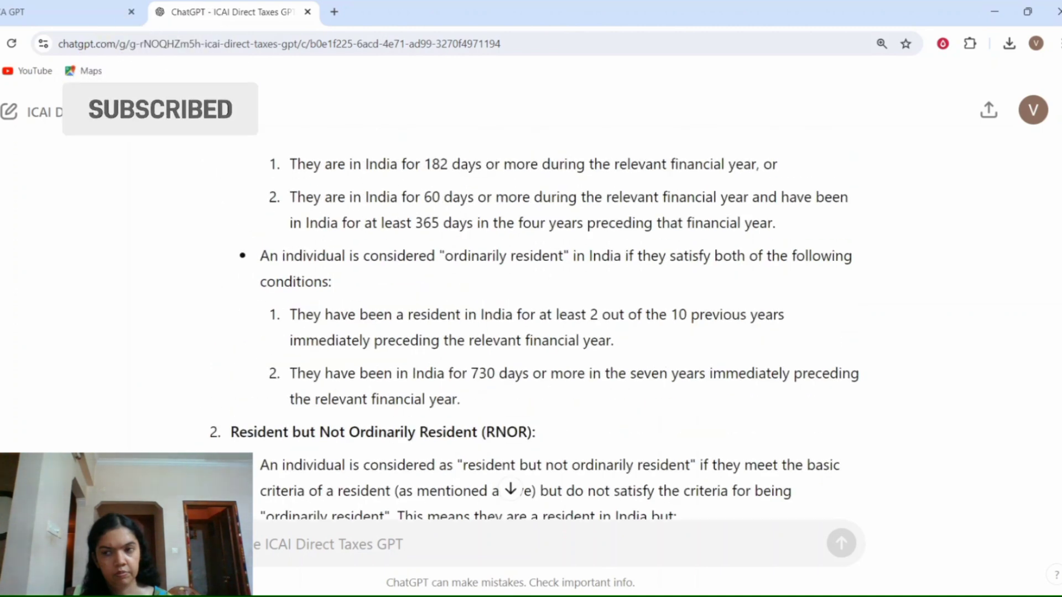
{"action": "scroll", "coordinate": [531, 331], "scroll_direction": "up", "scroll_amount": 1}
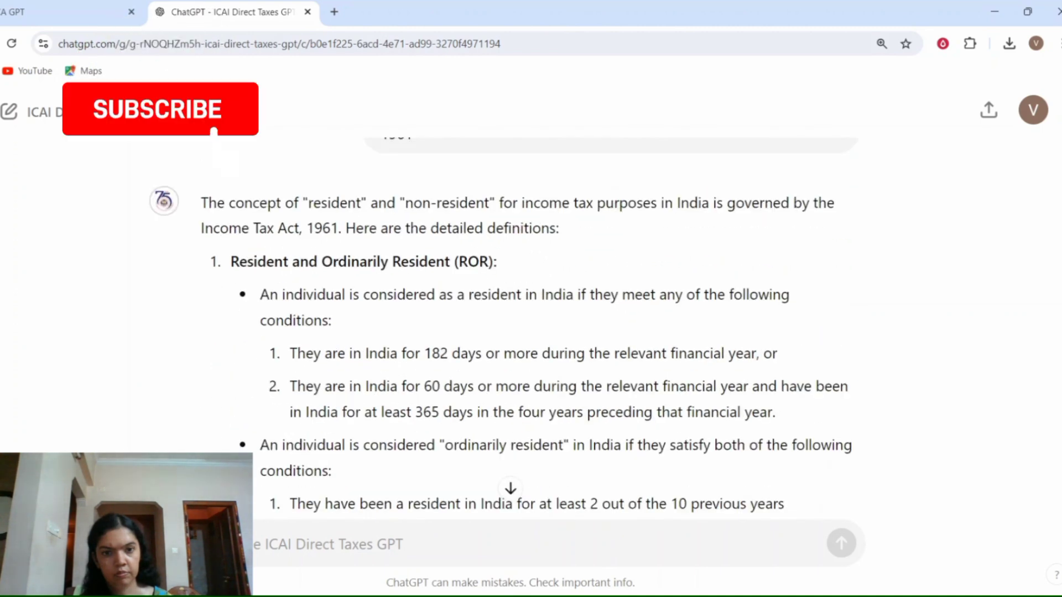
{"action": "scroll", "coordinate": [531, 332], "scroll_direction": "down", "scroll_amount": 1}
{"action": "scroll", "coordinate": [530, 332], "scroll_direction": "down", "scroll_amount": 2}
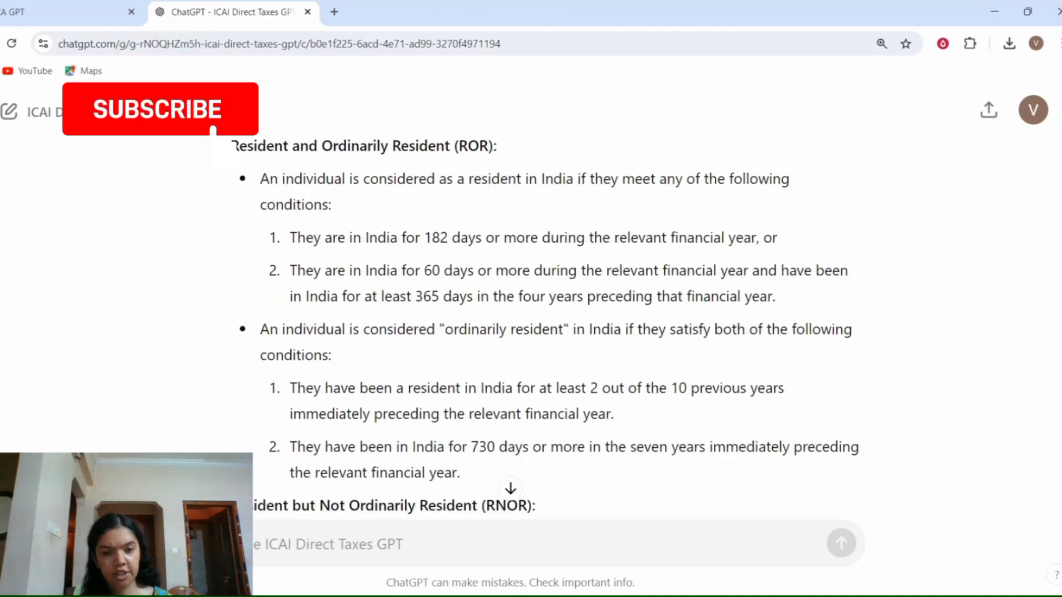
{"action": "scroll", "coordinate": [531, 332], "scroll_direction": "down", "scroll_amount": 3}
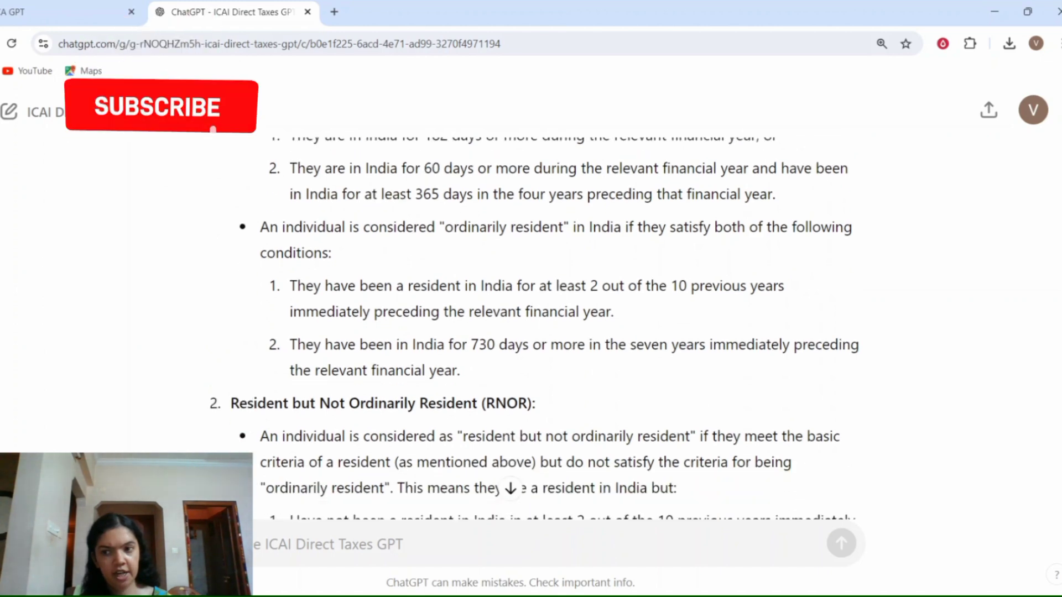
{"action": "scroll", "coordinate": [531, 331], "scroll_direction": "down", "scroll_amount": 3}
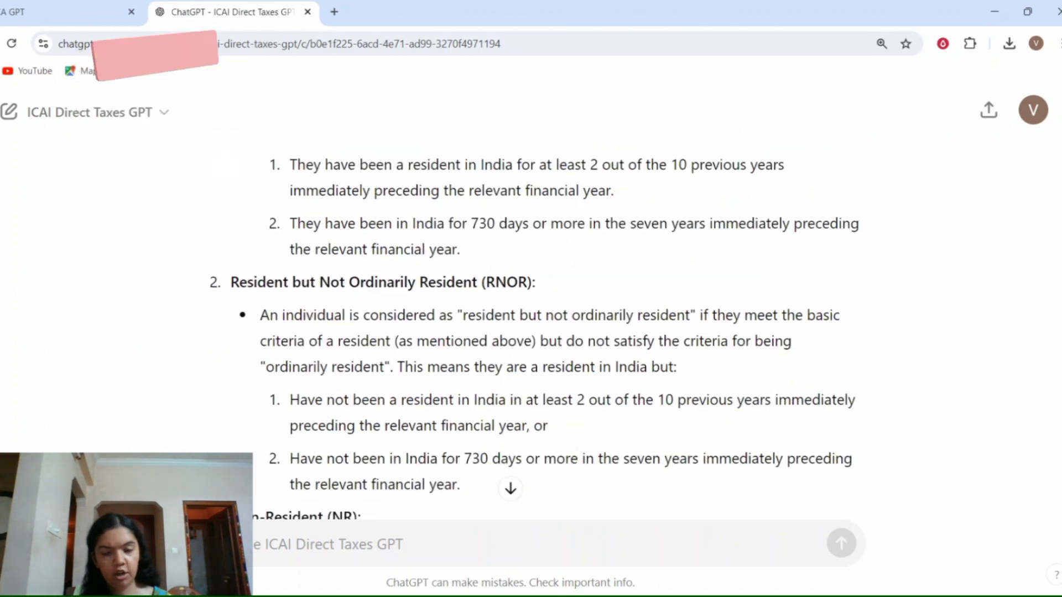
{"action": "scroll", "coordinate": [530, 331], "scroll_direction": "down", "scroll_amount": 3}
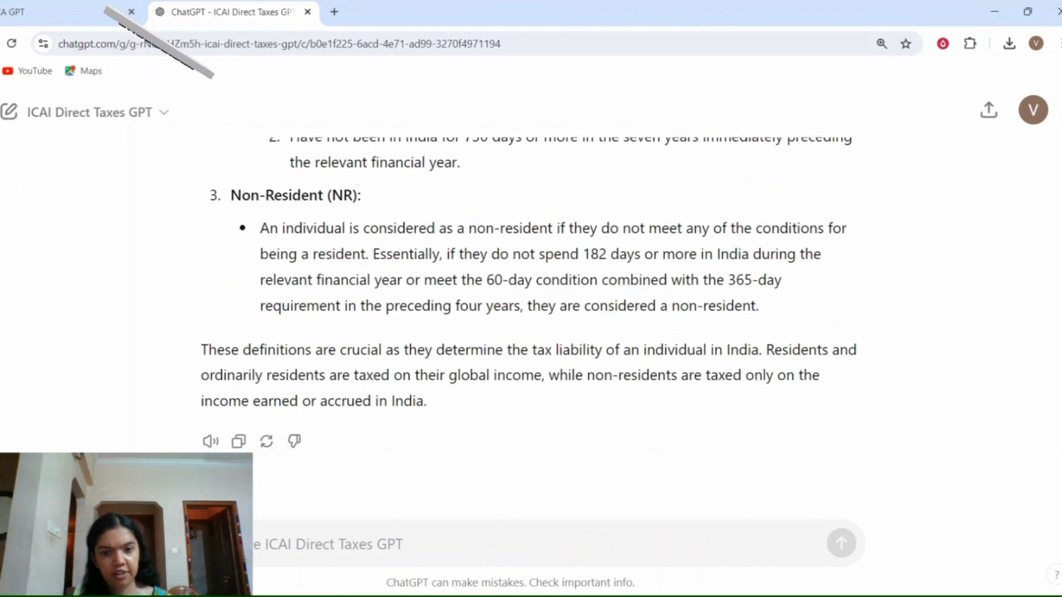
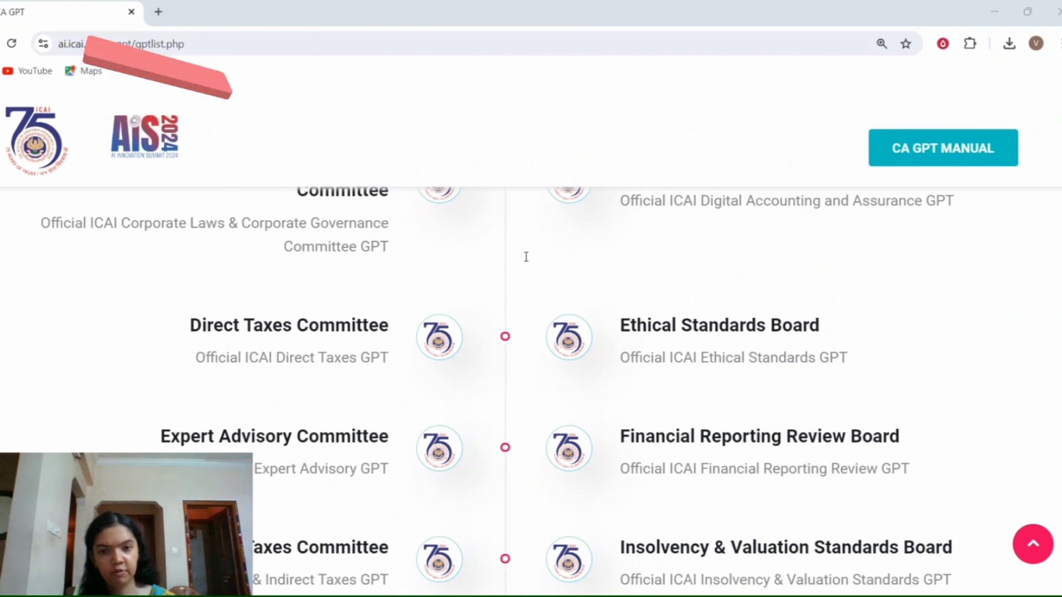
Ask the Members and Students Services Directorate GPT how to manage time between articleship and study during the two year articleship, and read the strategies
{"action": "scroll", "coordinate": [553, 332], "scroll_direction": "down", "scroll_amount": 5}
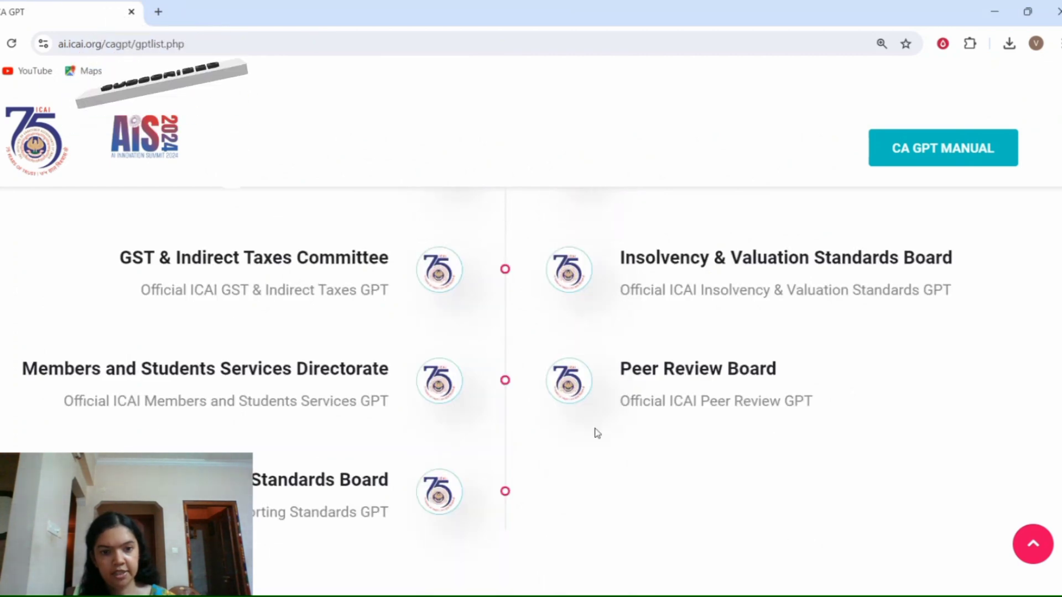
{"action": "left_click", "coordinate": [203, 372]}
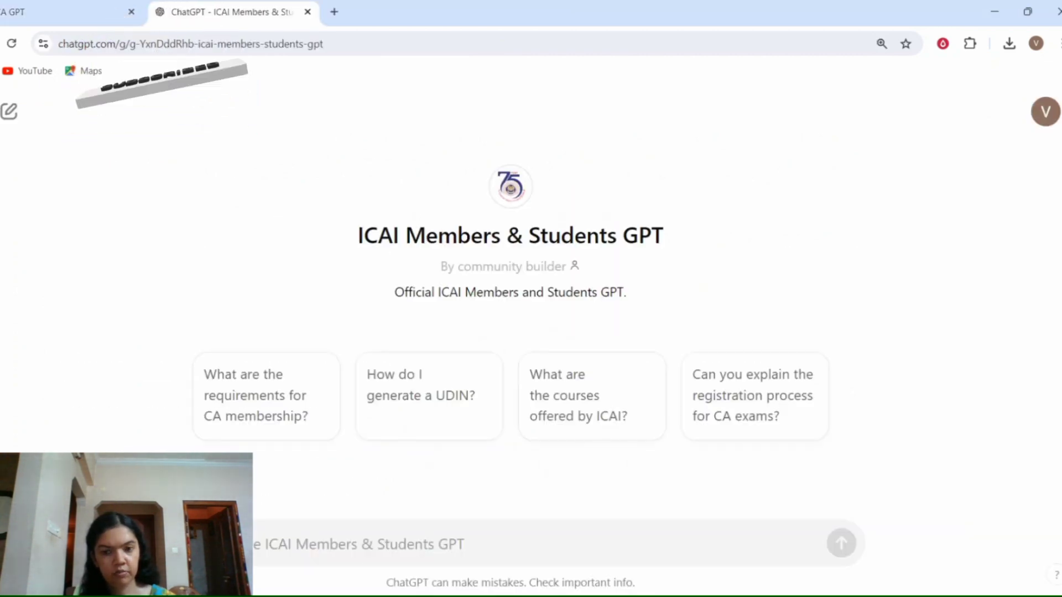
{"action": "type", "text": "n I manage my time between articleship and study time during the two year articleship"}
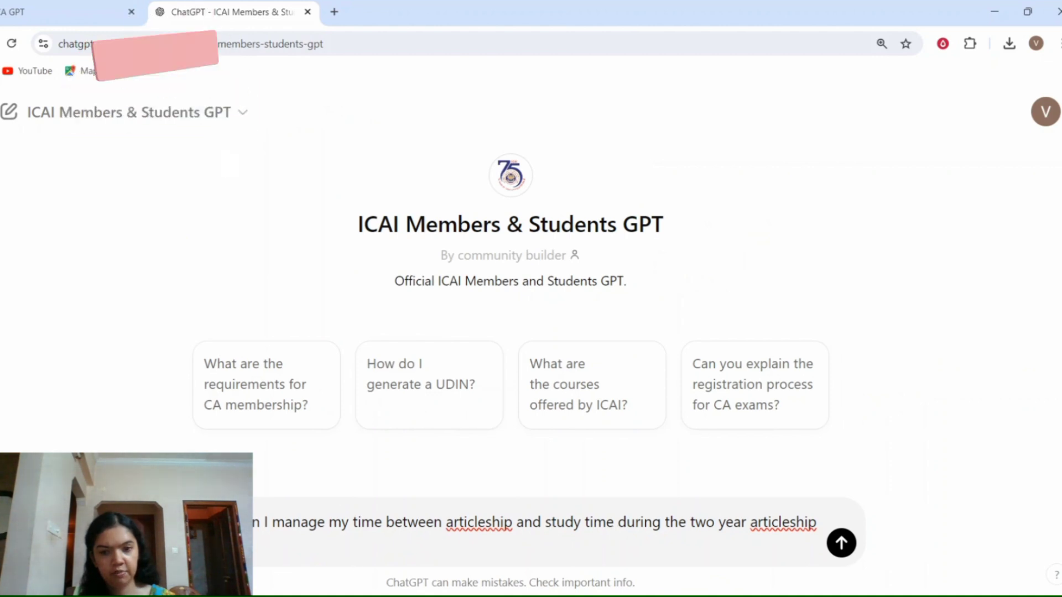
{"action": "key", "text": "Return"}
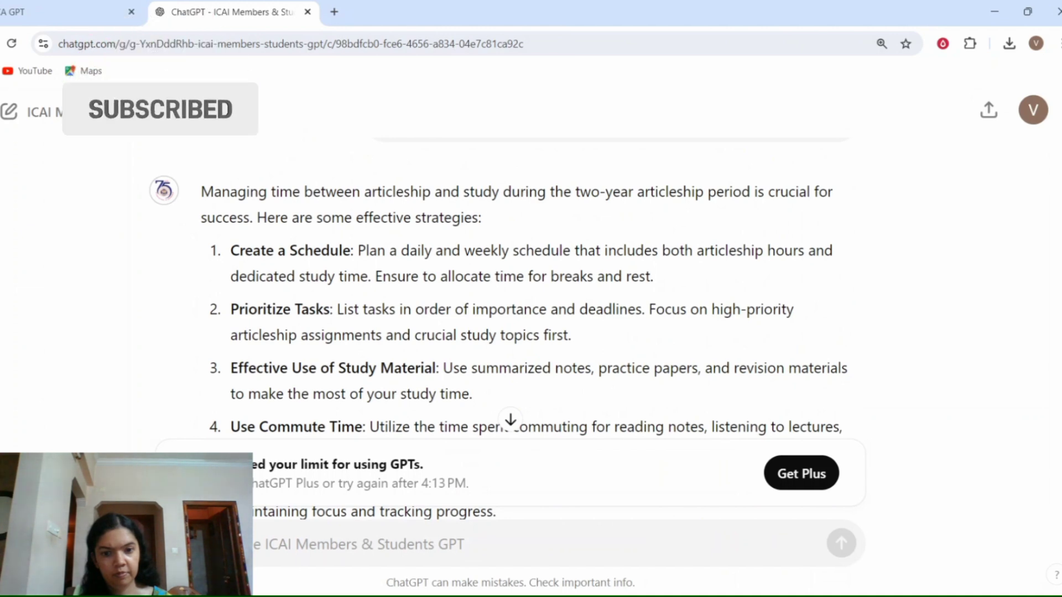
{"action": "scroll", "coordinate": [531, 287], "scroll_direction": "down", "scroll_amount": 4}
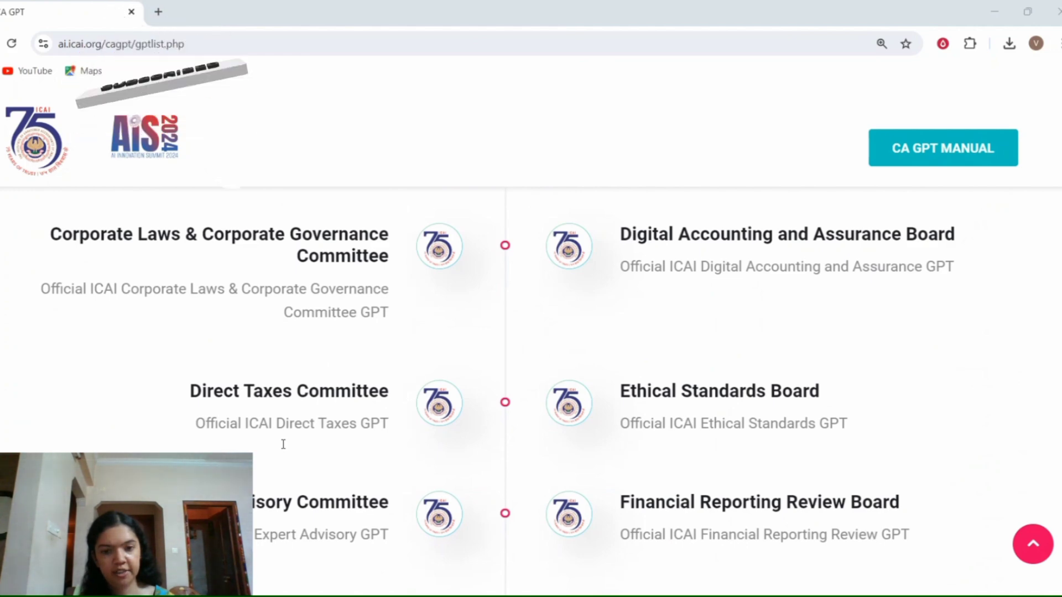
Ask the Direct Taxes Committee GPT for the latest long term capital gains taxation amendments proposed in the budget 2024, and review the answer
{"action": "left_click", "coordinate": [244, 402]}
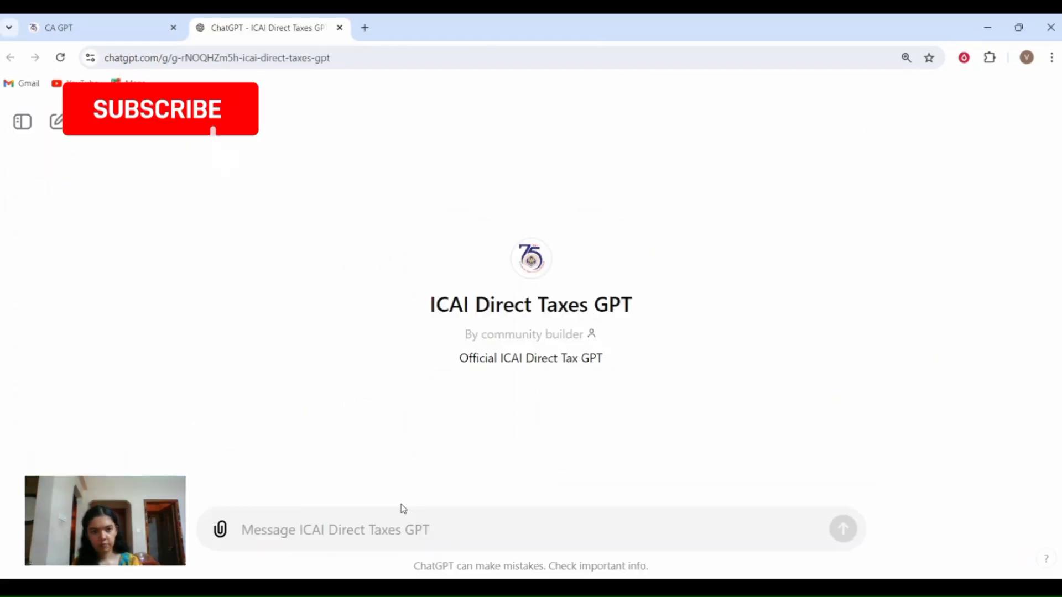
{"action": "left_click", "coordinate": [281, 524]}
{"action": "type", "text": "What are the latest amendments regarding long term capital gains taxation as proposed in the budget 2024?"}
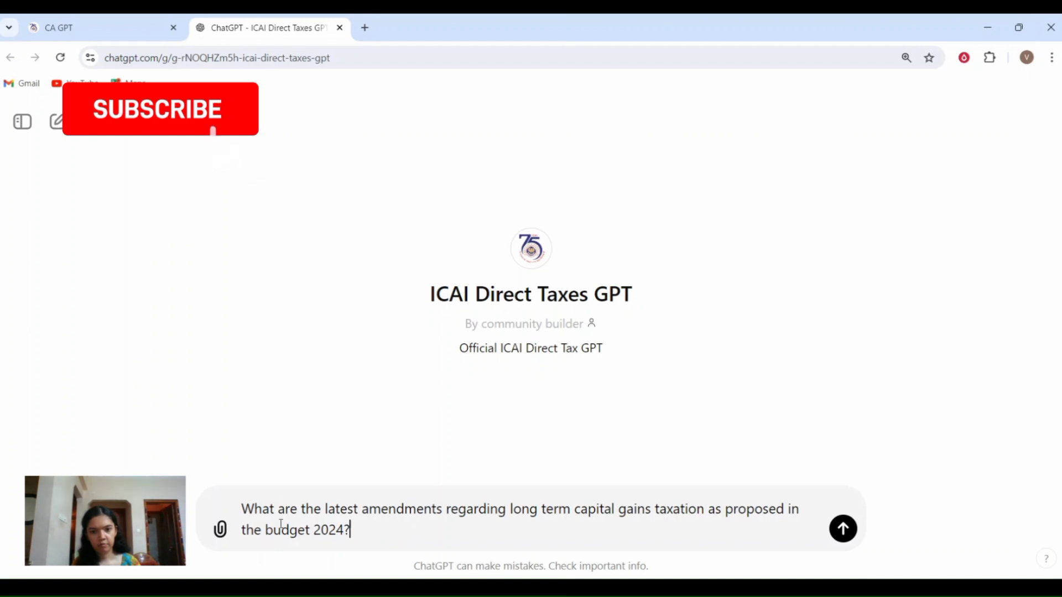
{"action": "key", "text": "Return"}
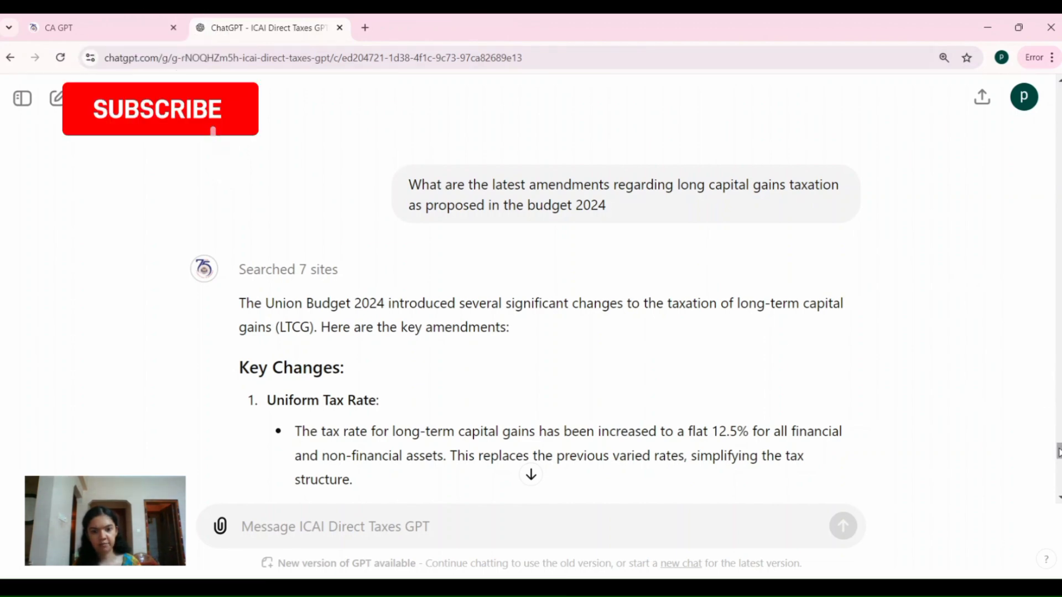
{"action": "scroll", "coordinate": [1057, 453], "scroll_direction": "down", "scroll_amount": 5}
{"action": "scroll", "coordinate": [1058, 453], "scroll_direction": "down", "scroll_amount": 1}
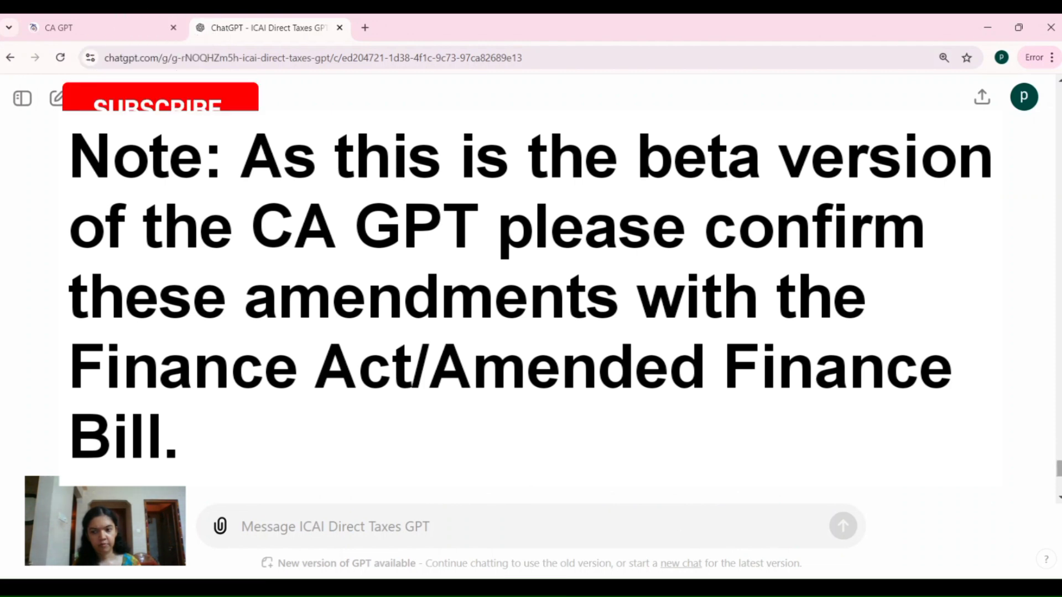
{"action": "scroll", "coordinate": [530, 304], "scroll_direction": "down", "scroll_amount": 3}
{"action": "scroll", "coordinate": [827, 568], "scroll_direction": "up", "scroll_amount": 3}
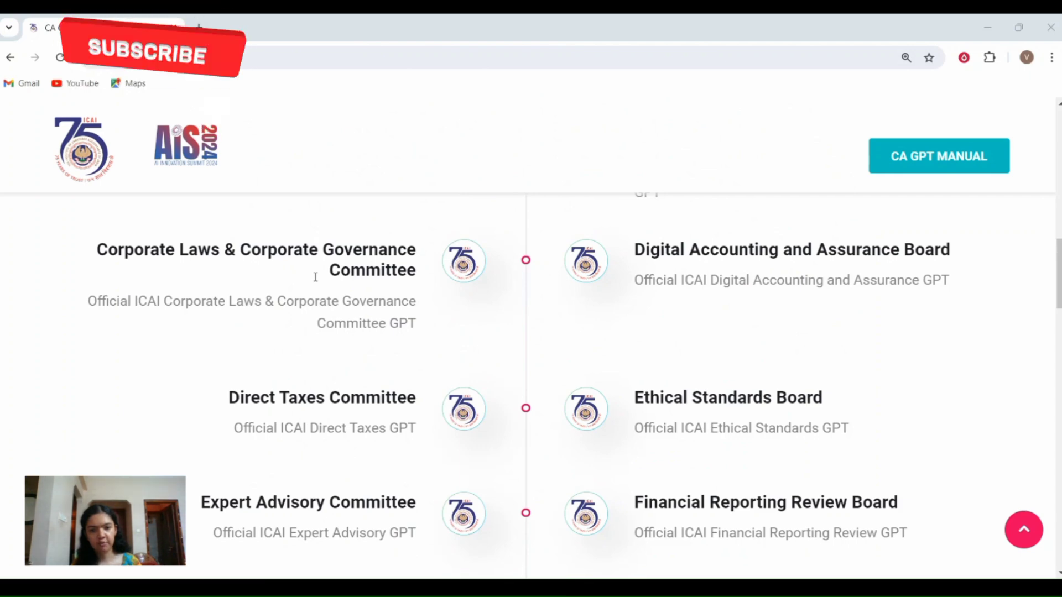
Tell the Members and Students Services Directorate GPT about CA exam preparation stress, request motivational quotes and study tips, and review the reply from its beginning
{"action": "scroll", "coordinate": [316, 277], "scroll_direction": "down", "scroll_amount": 10}
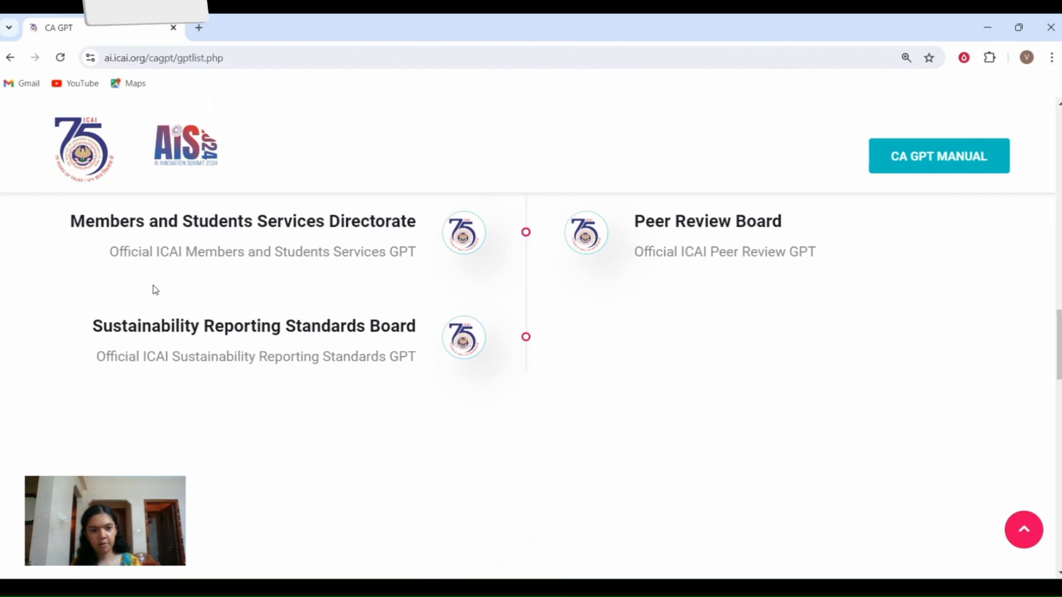
{"action": "left_click", "coordinate": [245, 224]}
{"action": "type", "text": "I am stressed due to ca exam preparation please give some motivational quotes and study tips"}
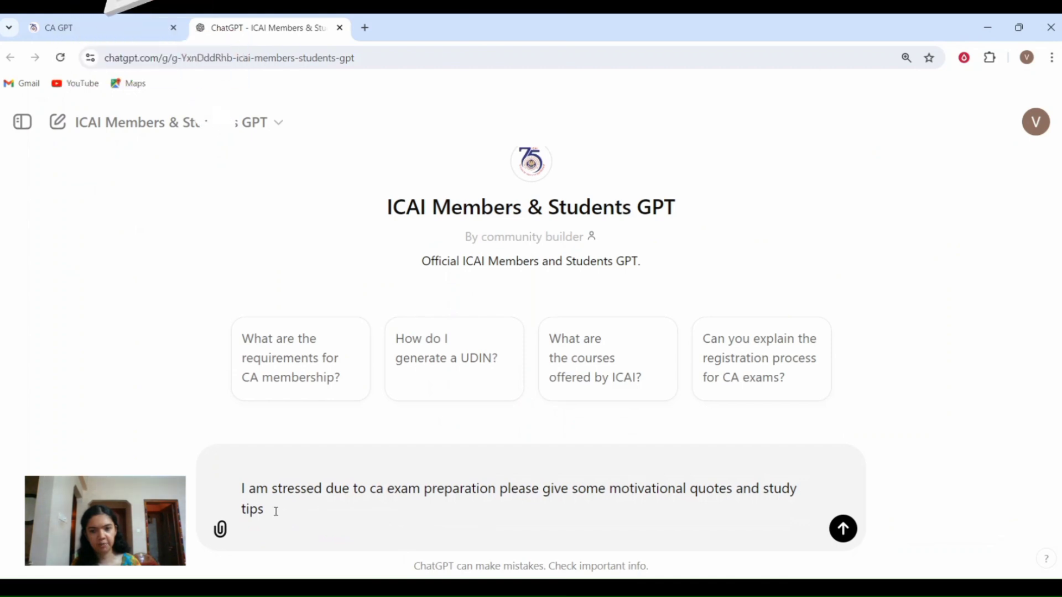
{"action": "key", "text": "Return"}
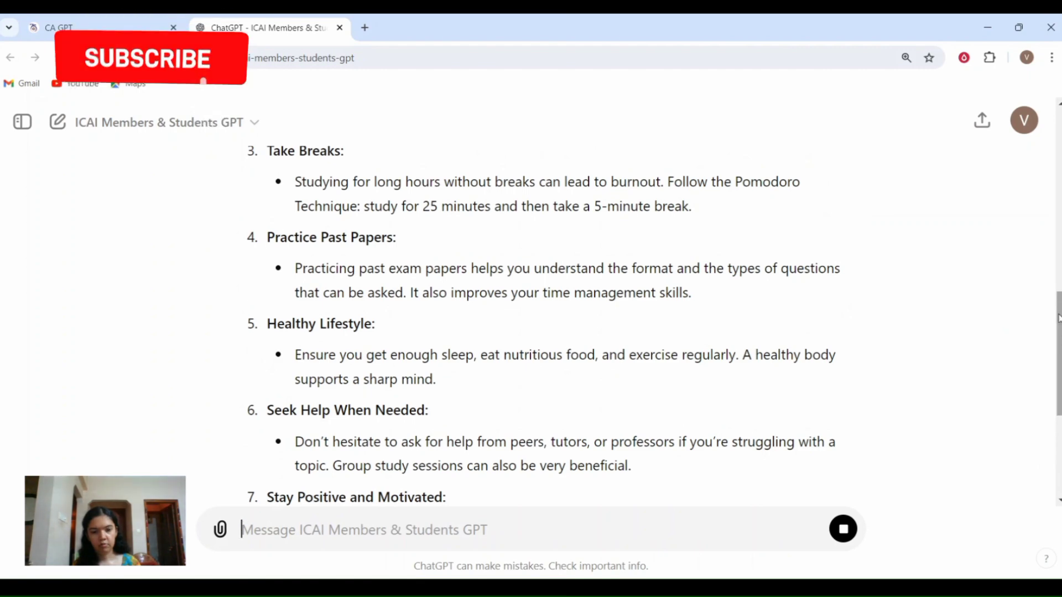
{"action": "left_click_drag", "start_coordinate": [1059, 318], "coordinate": [1059, 171]}
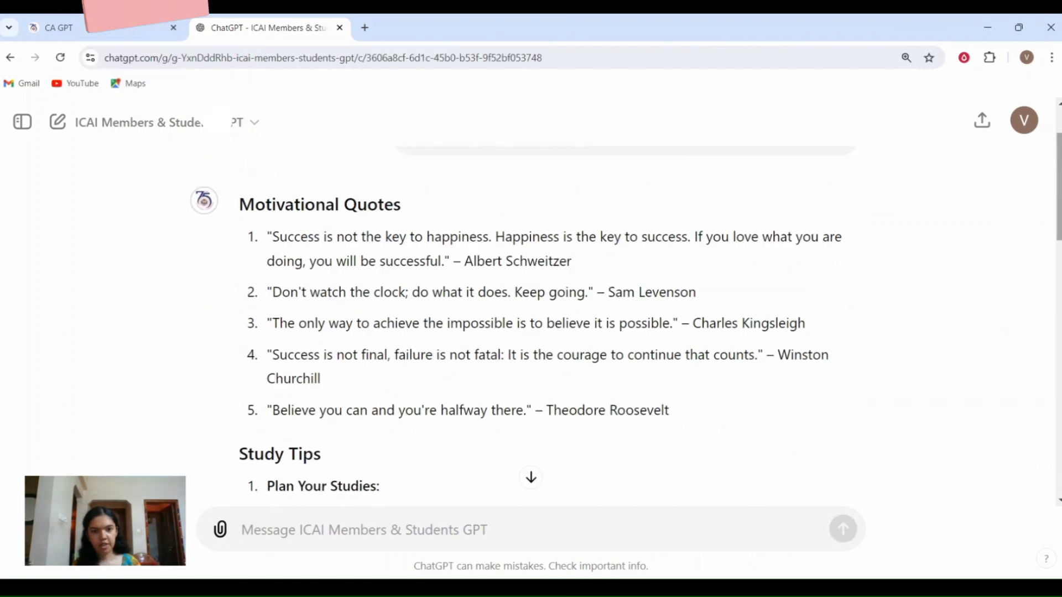